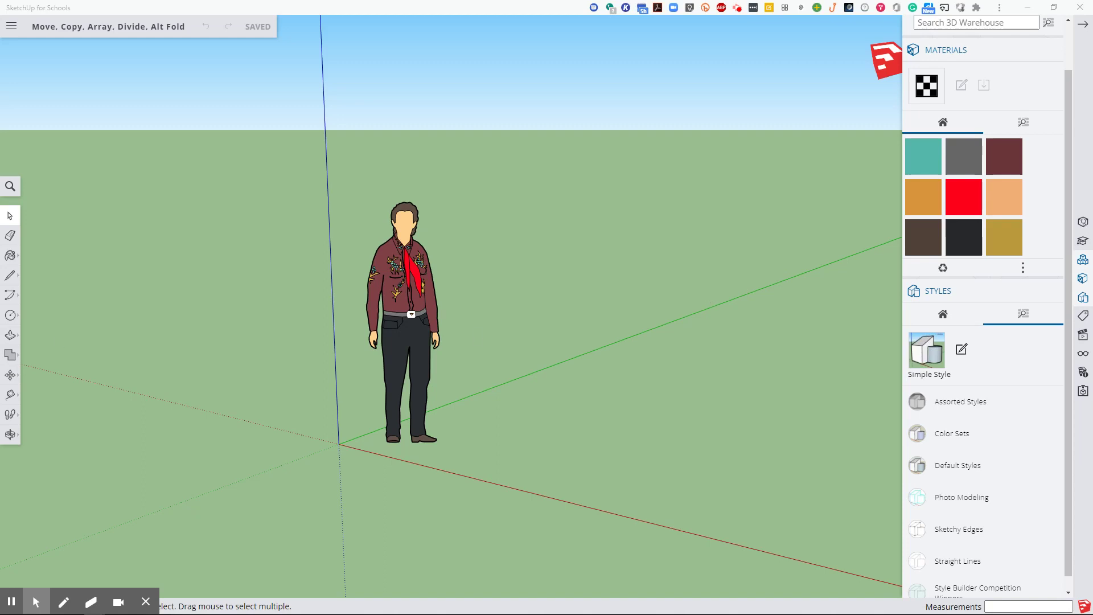
# Draw a 6-inch-radius circle beside the figure and push it up about 4' 7 1/8" into a cylinder
pyautogui.click(11, 315)
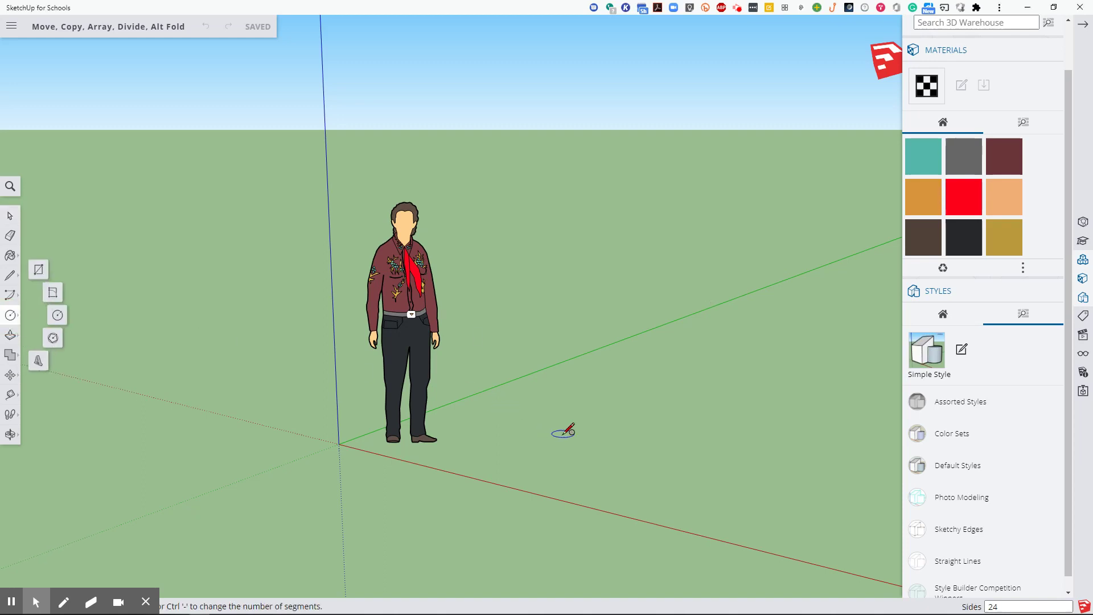
pyautogui.click(563, 432)
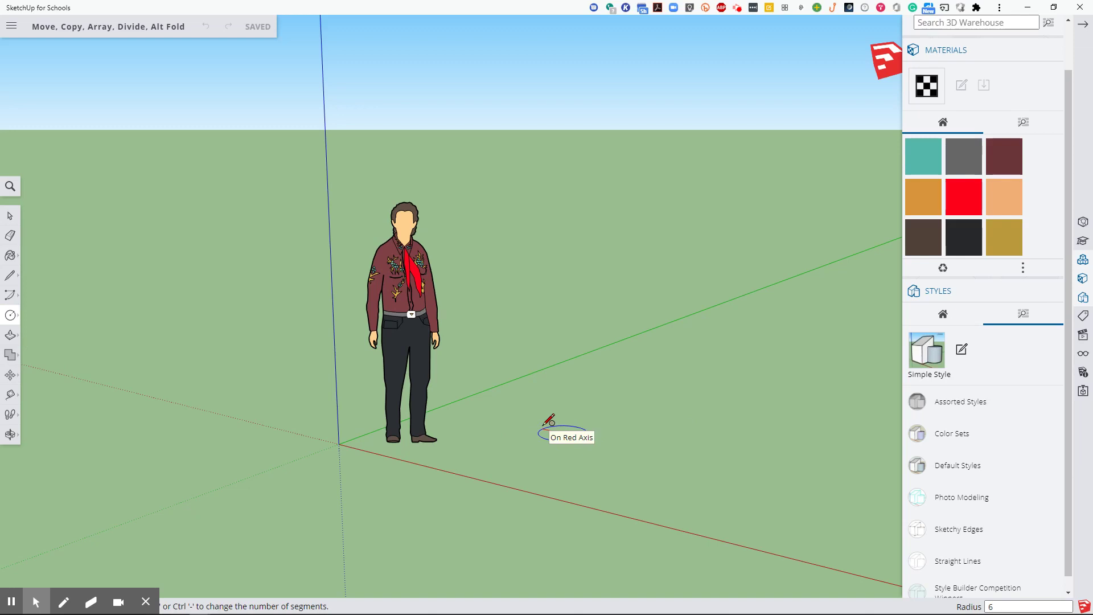
pyautogui.press('Return')
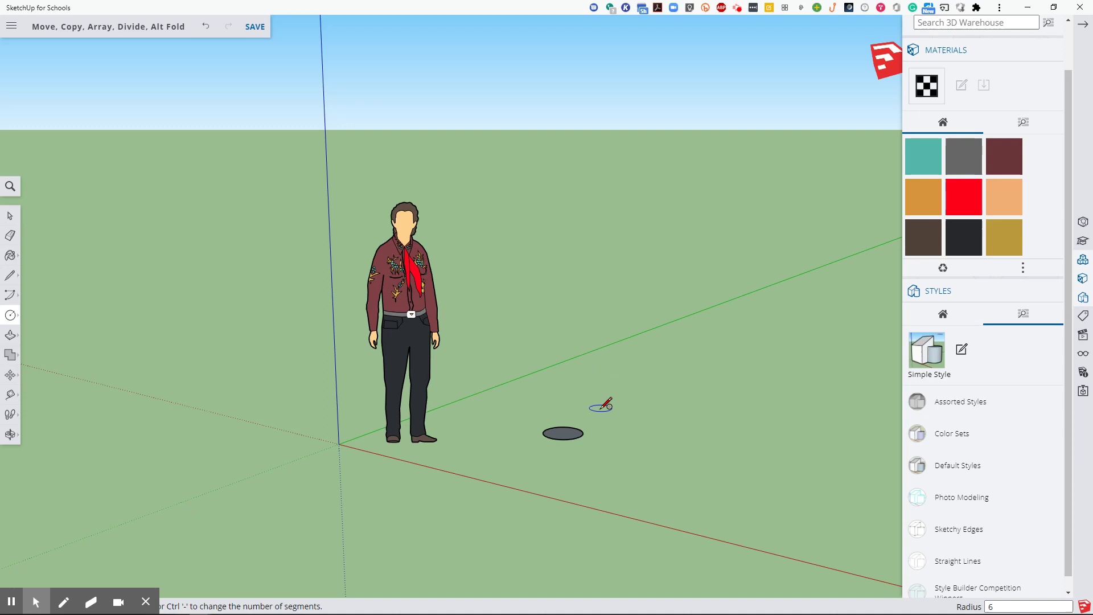
pyautogui.press('p')
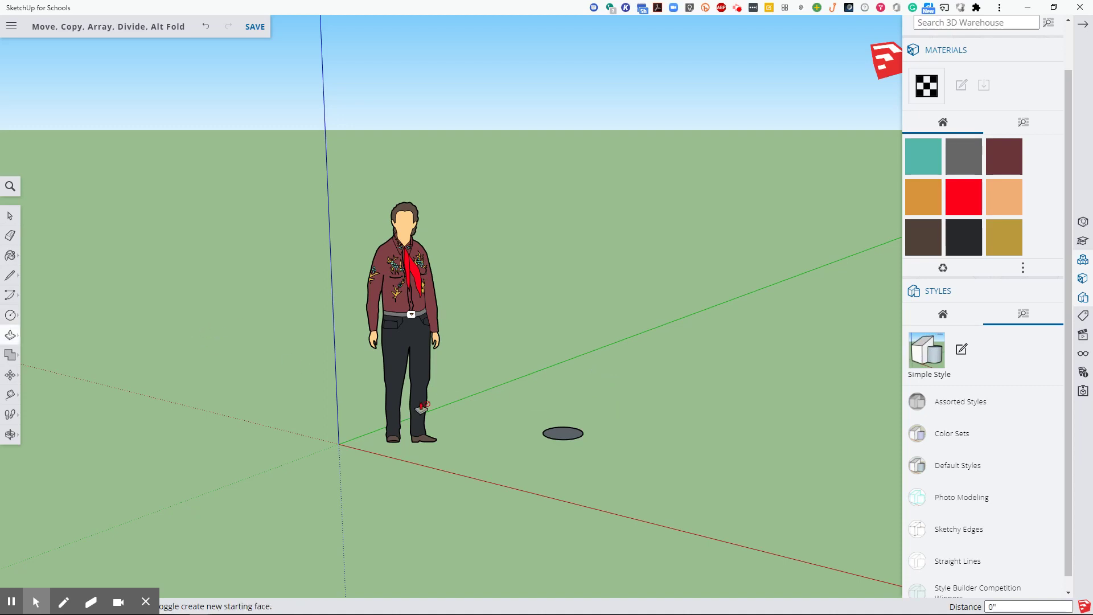
pyautogui.click(563, 431)
pyautogui.moveTo(563, 432); pyautogui.dragTo(596, 262)
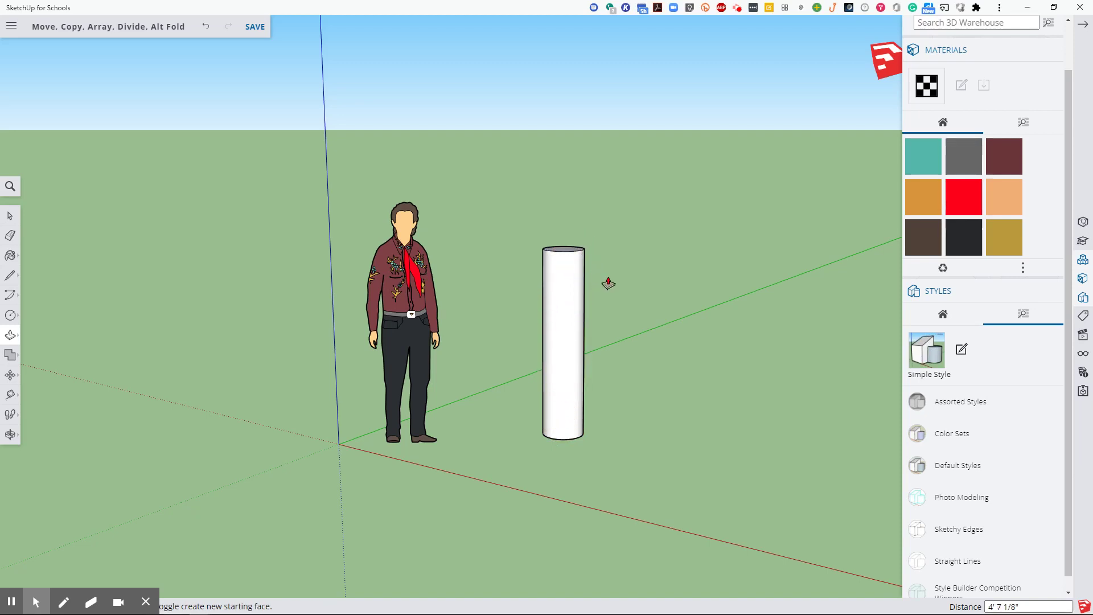
# Copy the cylinder along the green axis, one copy just beyond it and another farther out
pyautogui.press('space')
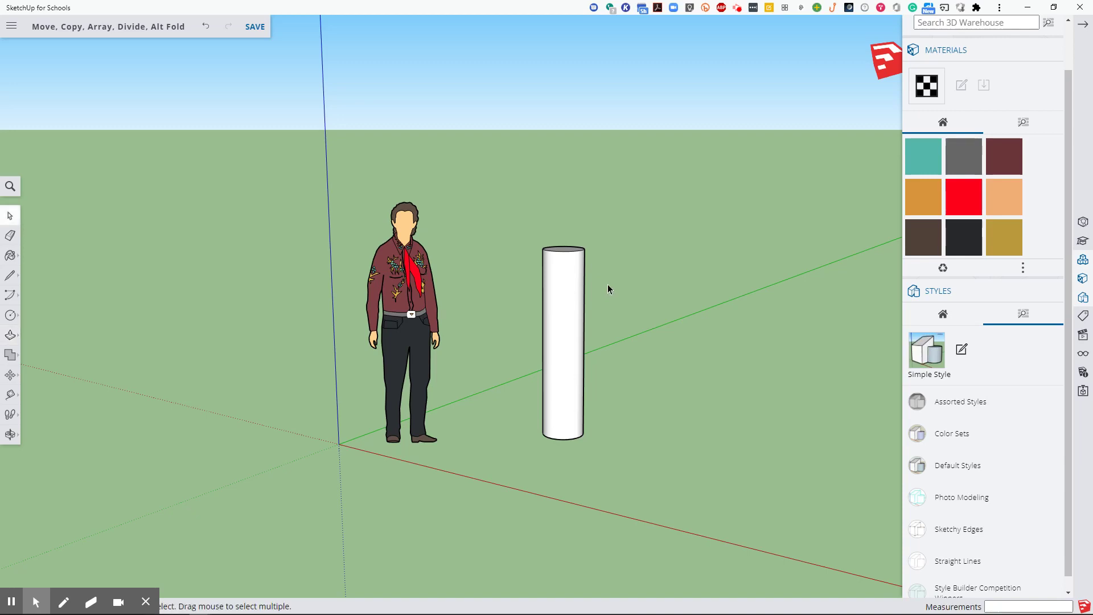
pyautogui.moveTo(628, 476); pyautogui.dragTo(530, 200)
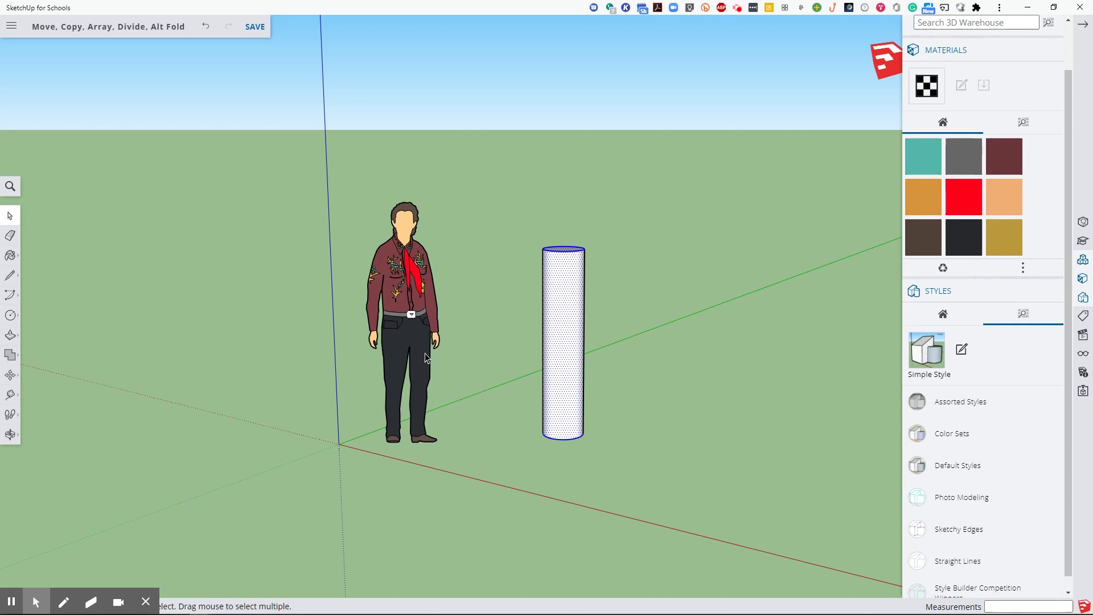
pyautogui.press('m')
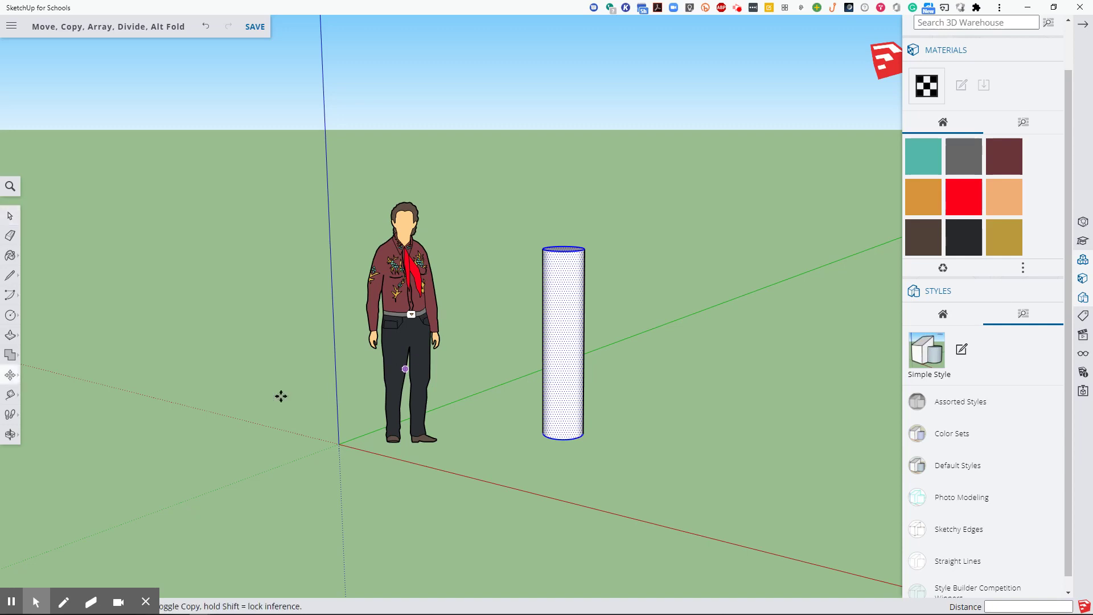
pyautogui.click(566, 437)
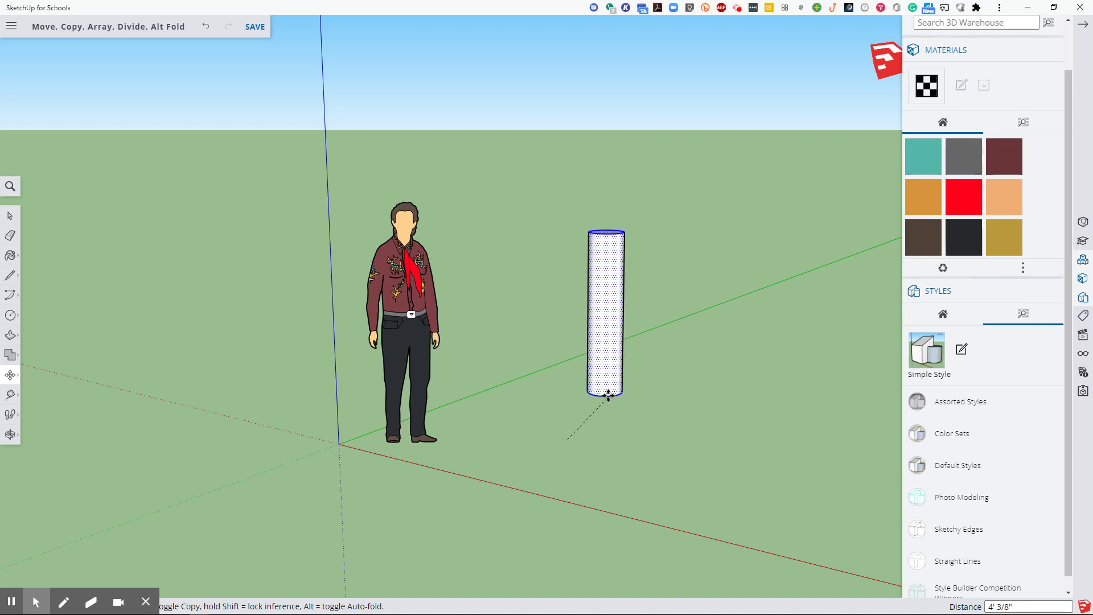
pyautogui.press('ctrl')
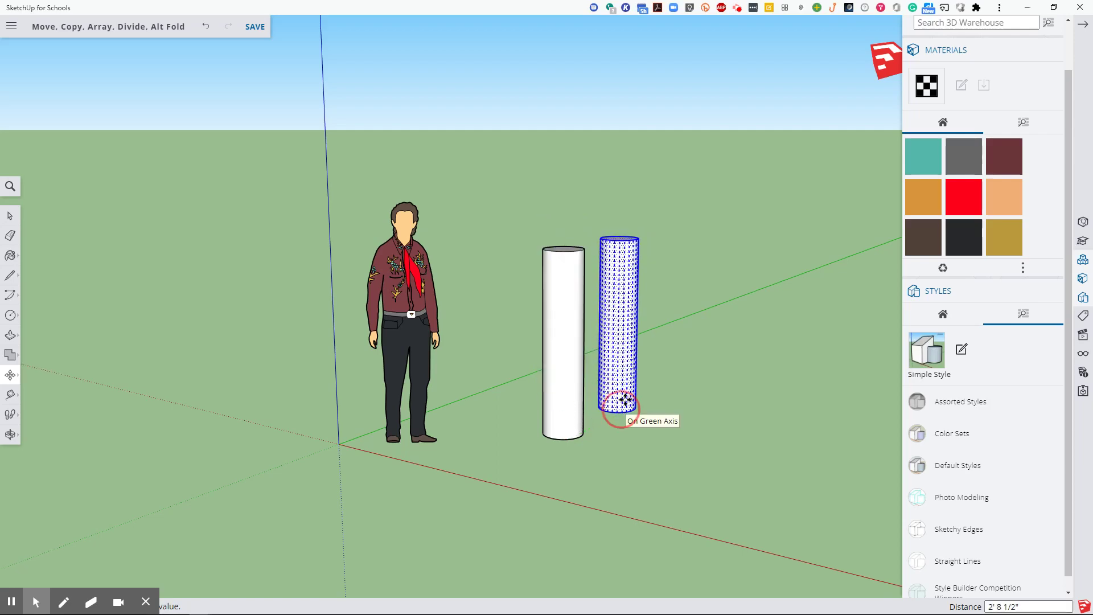
pyautogui.click(630, 405)
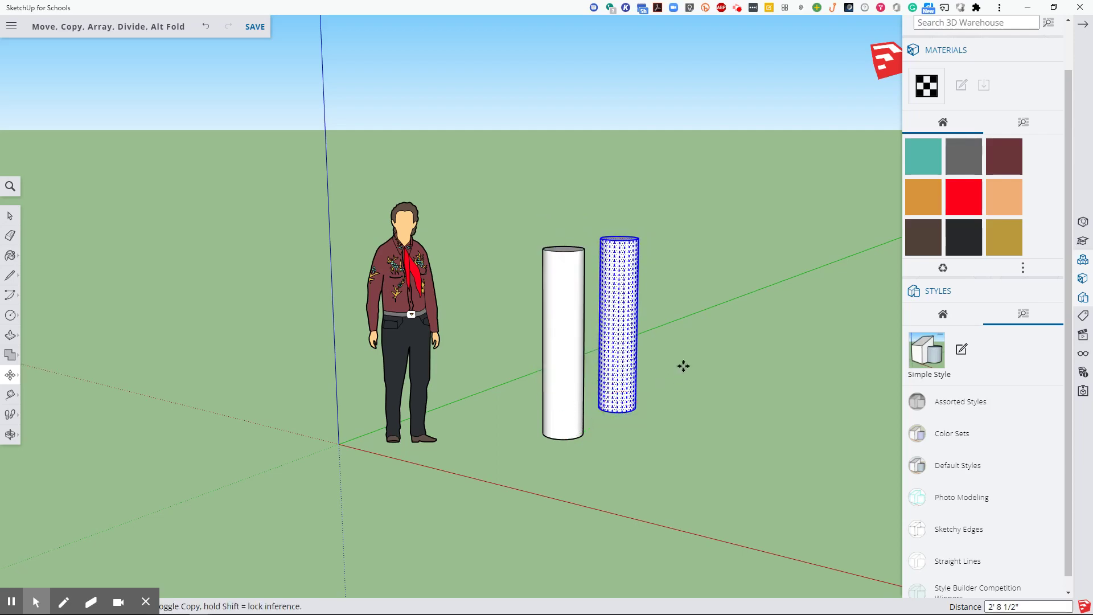
pyautogui.click(630, 410)
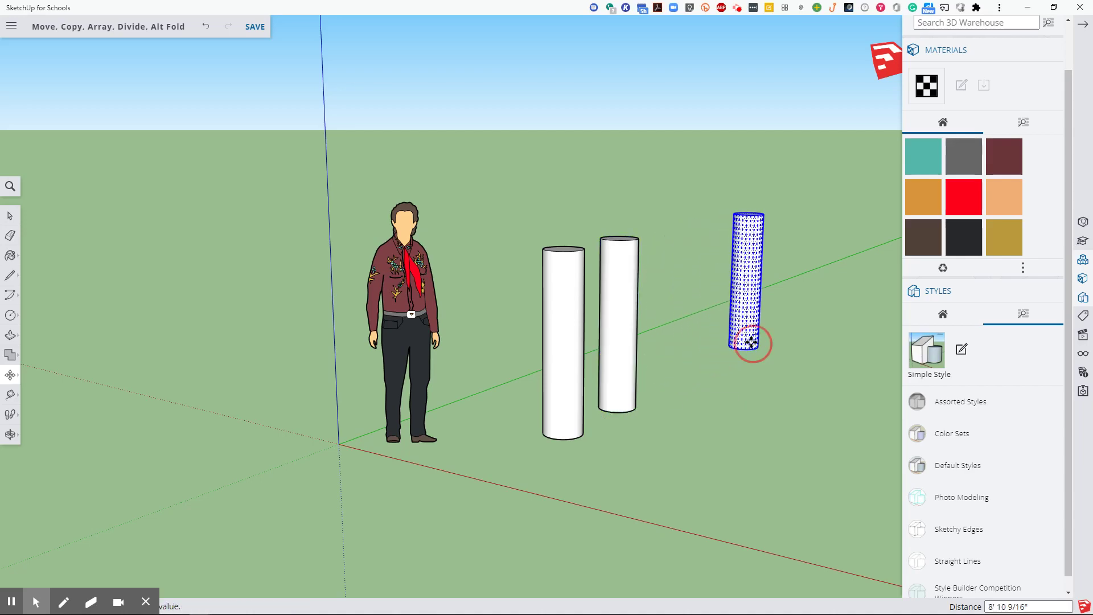
pyautogui.click(748, 344)
pyautogui.click(741, 349)
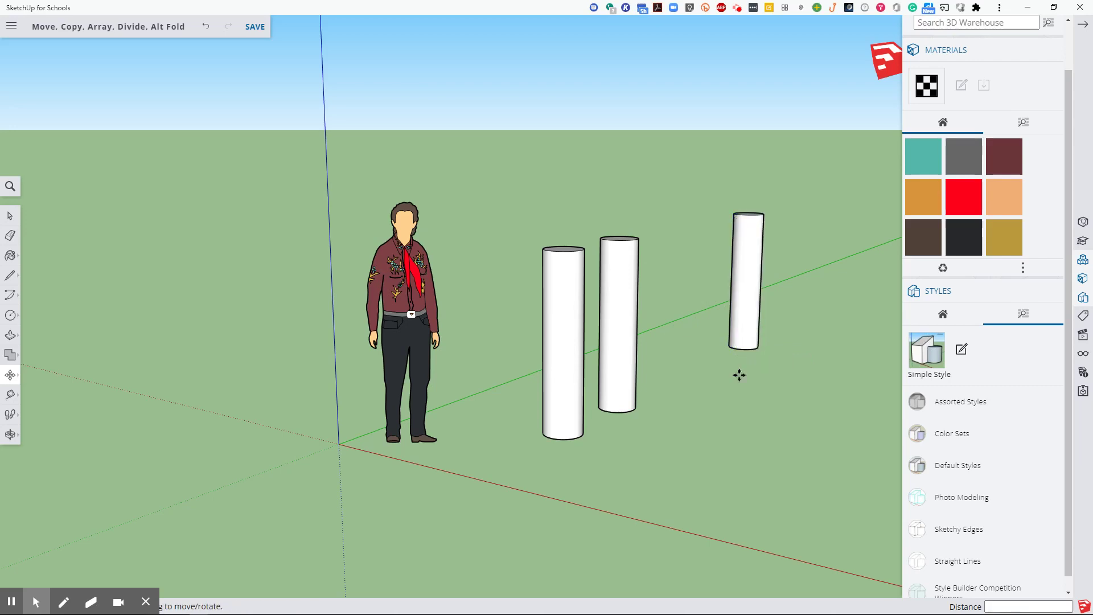
# Move the farthest cylinder back toward the red axis, beside the first two
pyautogui.scroll(-5, 739, 405)
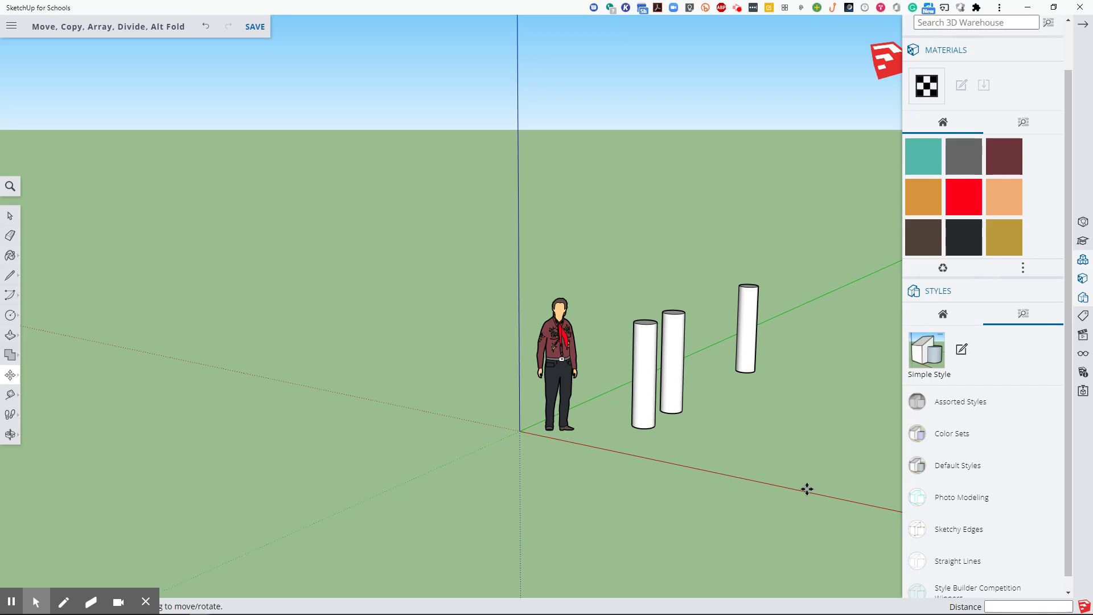
pyautogui.keyDown('shift'); pyautogui.moveTo(807, 488); pyautogui.dragTo(534, 488, button='middle'); pyautogui.keyUp('shift')
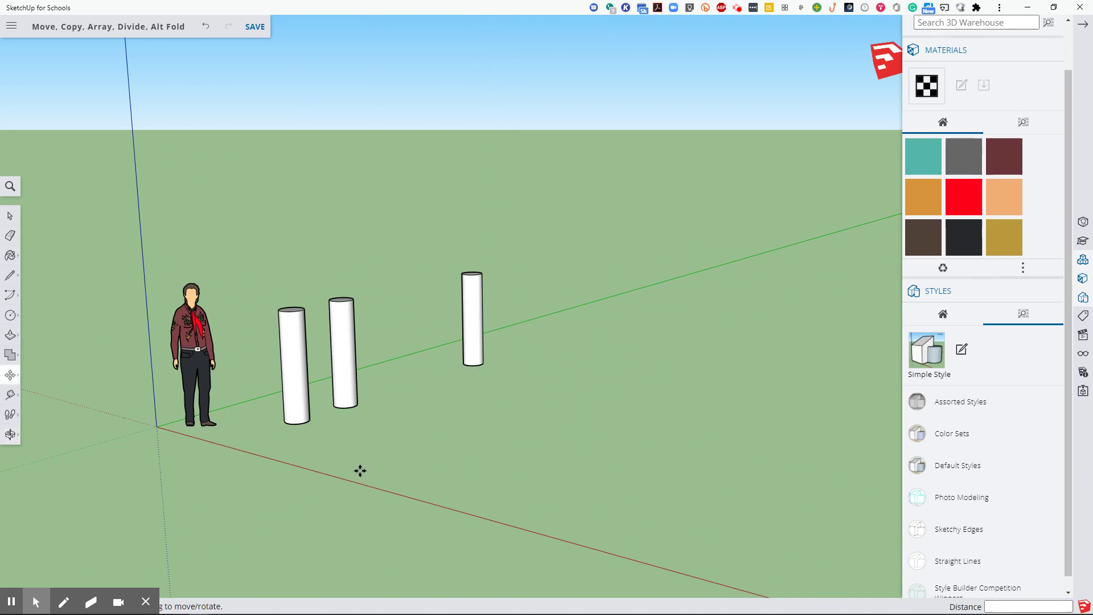
pyautogui.press('space')
pyautogui.click(463, 285)
pyautogui.moveTo(436, 226); pyautogui.dragTo(438, 257)
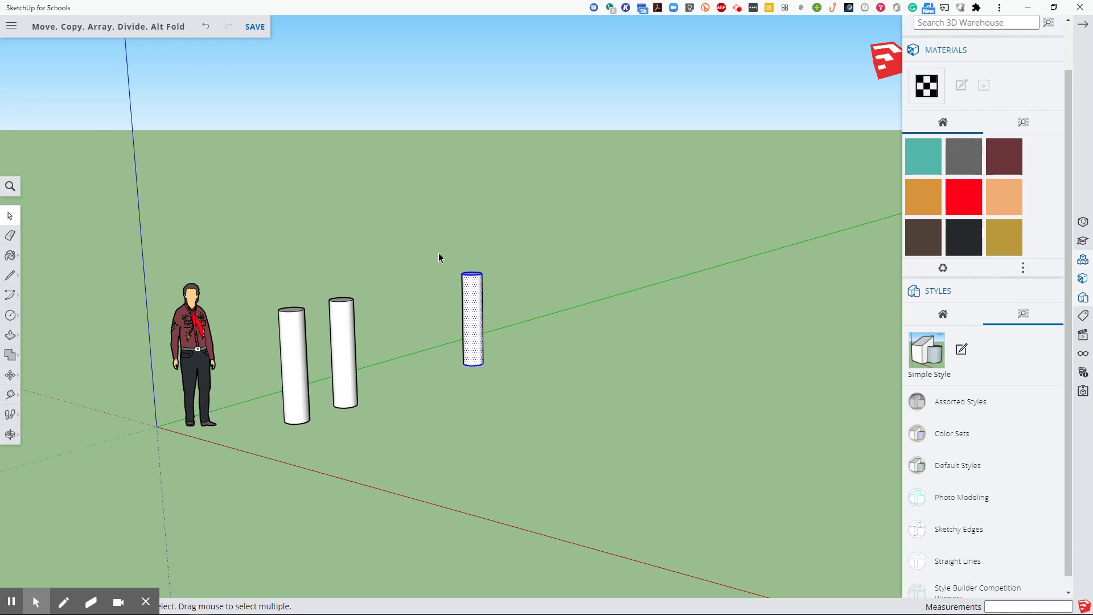
pyautogui.press('m')
pyautogui.click(470, 358)
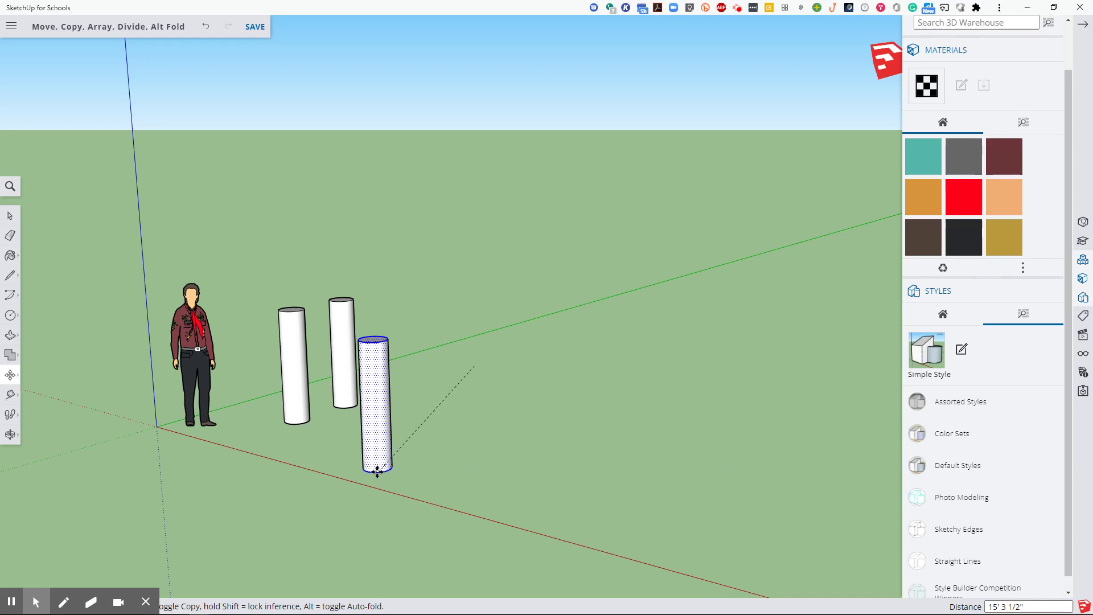
pyautogui.click(382, 458)
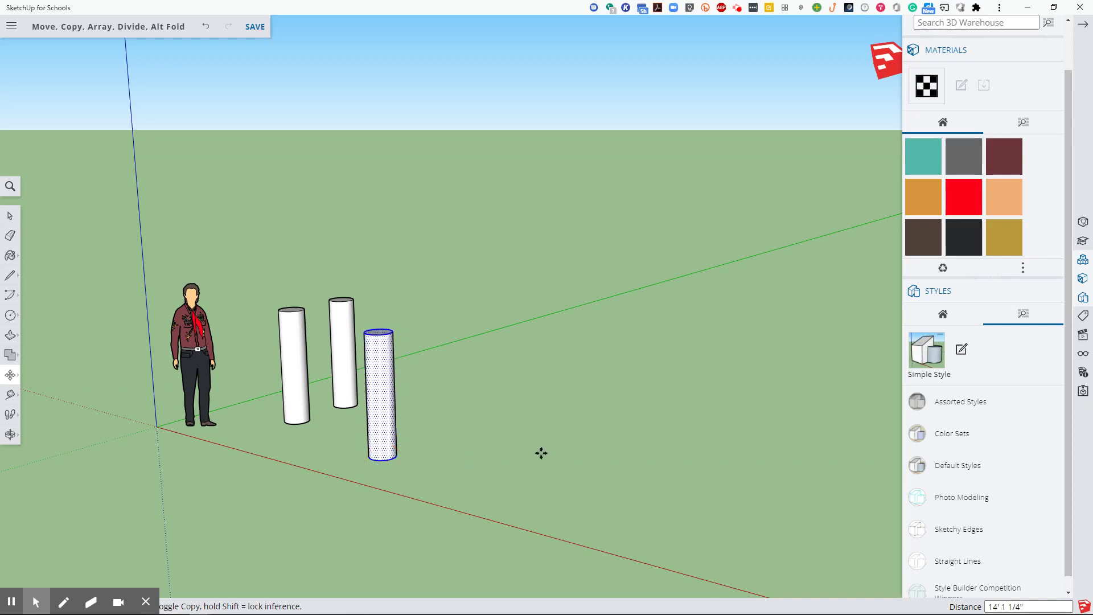
# Copy the front cylinder 24 inches along the green axis
pyautogui.click(383, 456)
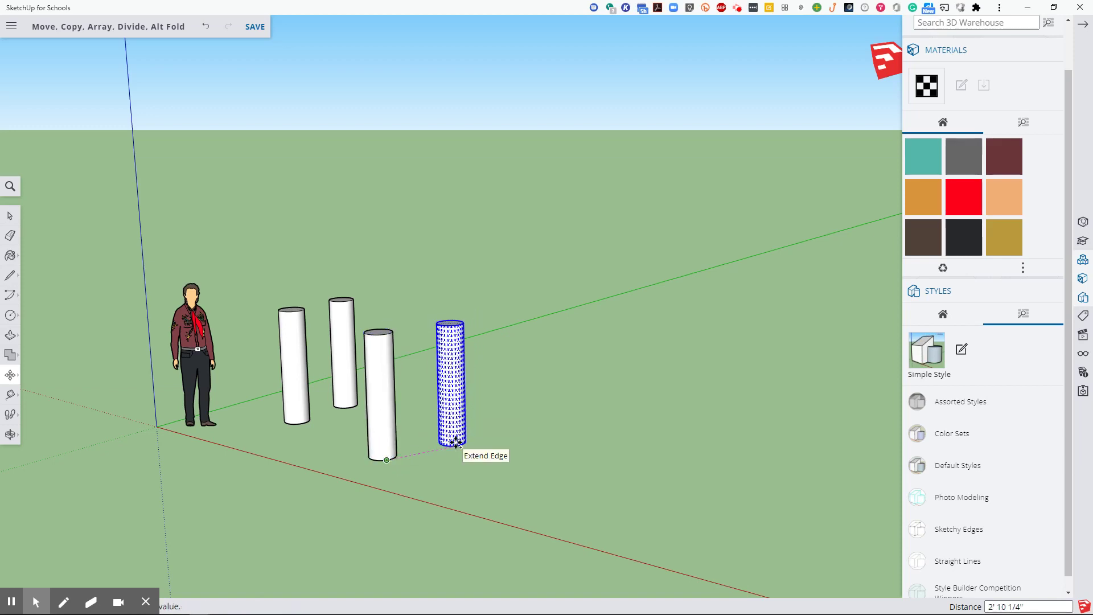
pyautogui.write('24')
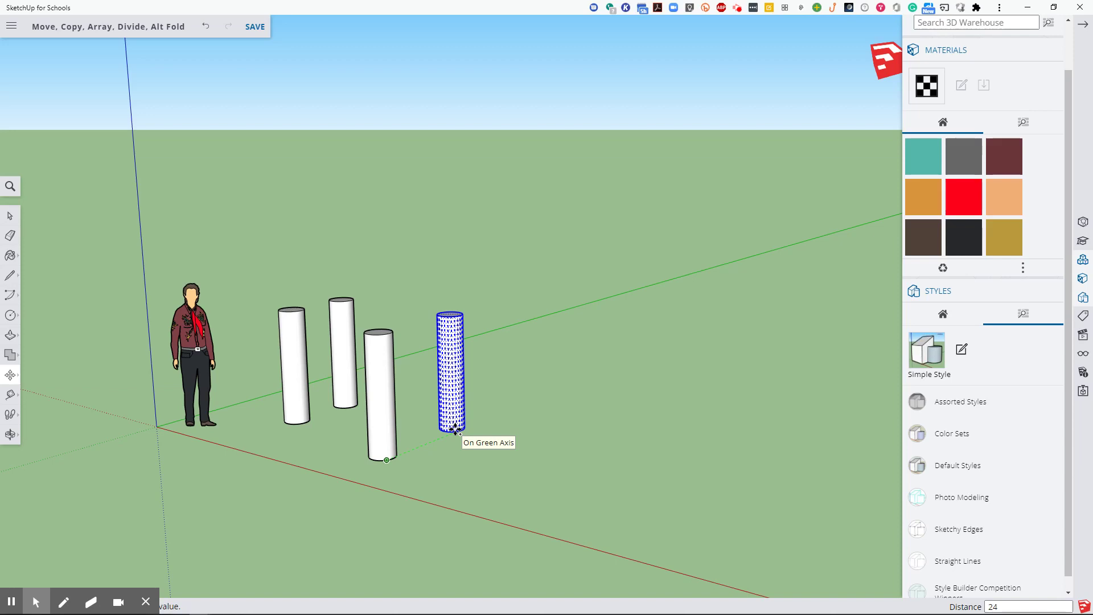
pyautogui.press('Return')
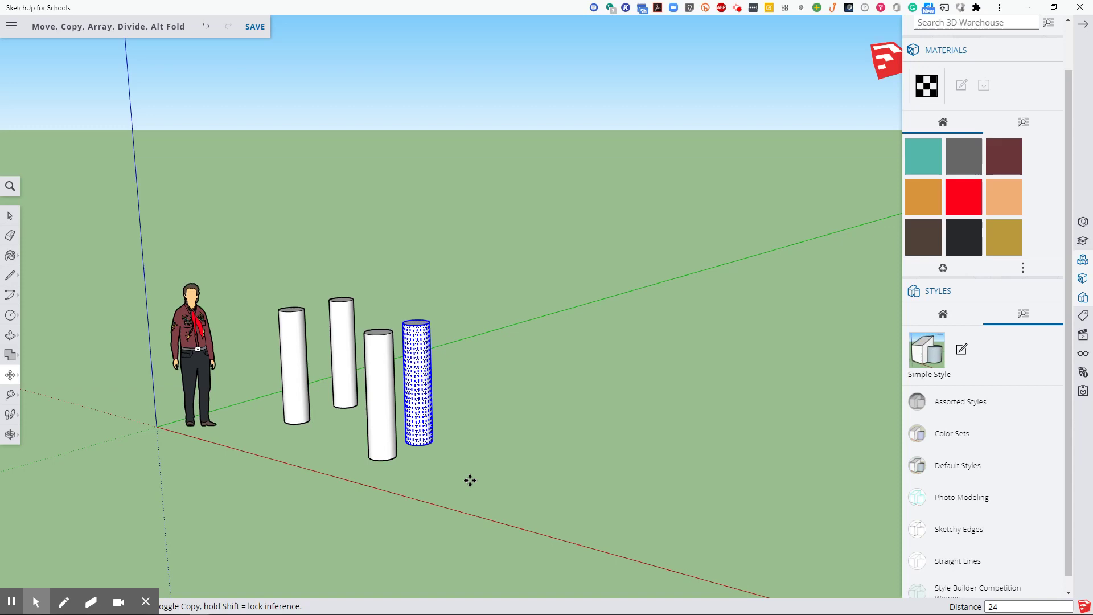
# Array the 24-inch cylinder copy with *20 to make a row of 20 cylinders
pyautogui.write('*')
pyautogui.press('Return')
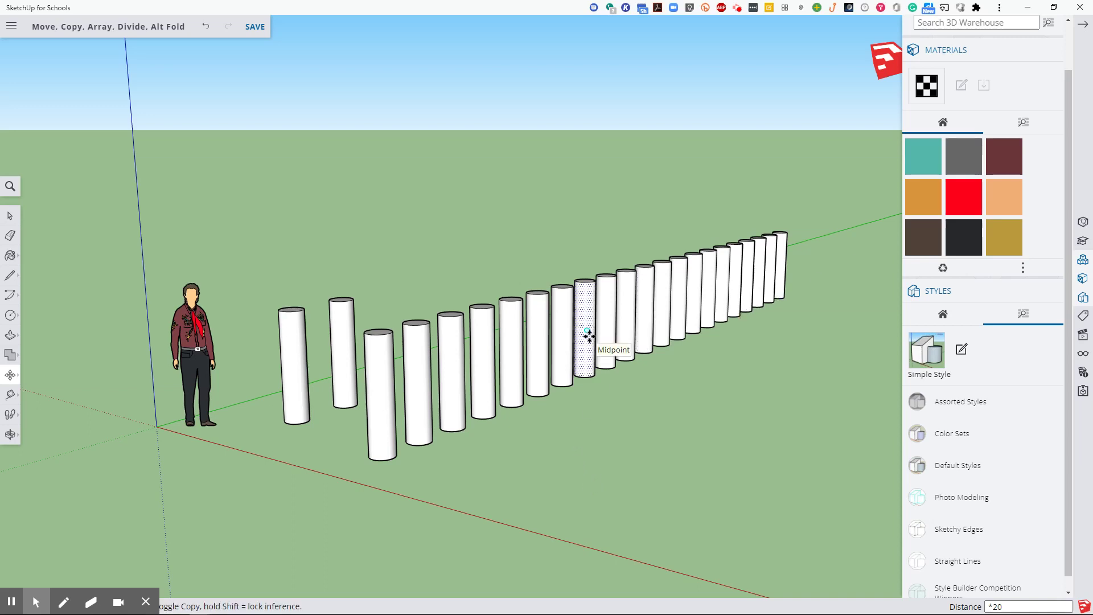
pyautogui.press('Escape')
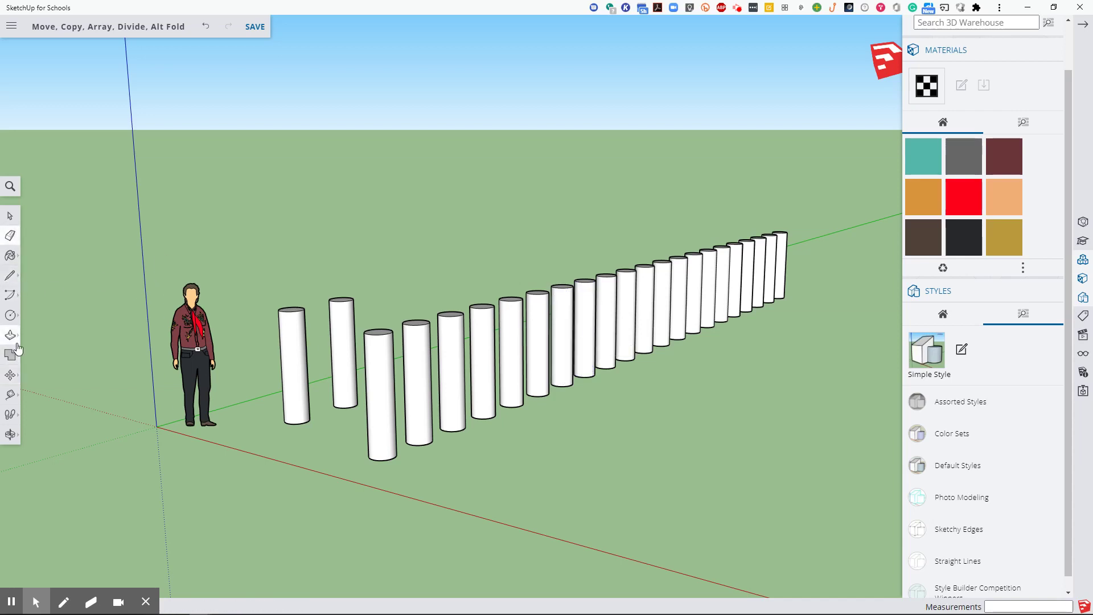
# Draw a small rectangle near the red axis and pull it up to the cylinders' height
pyautogui.press('r')
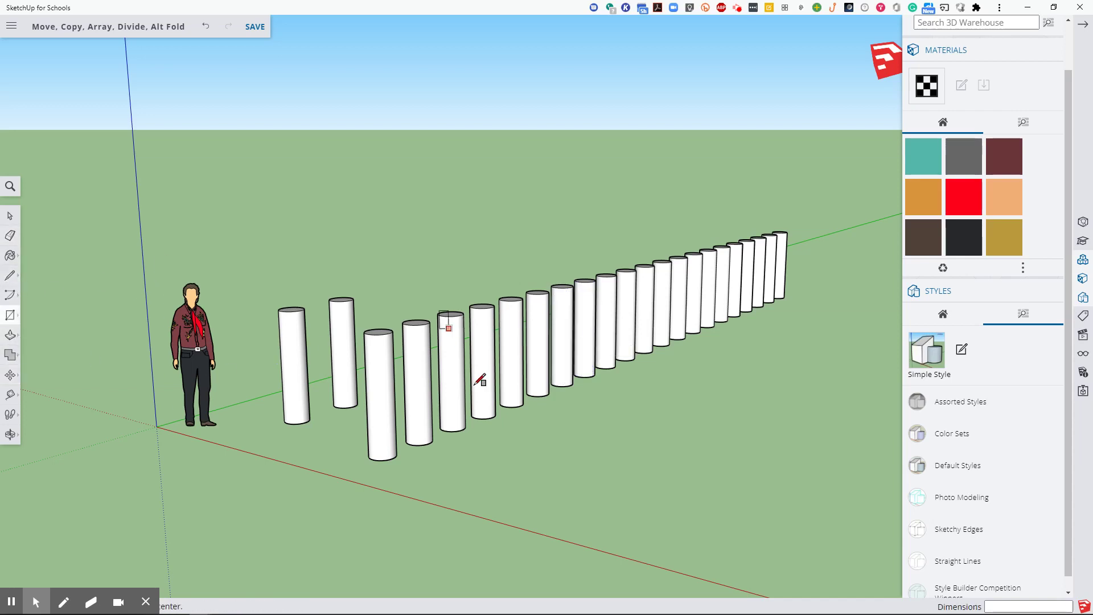
pyautogui.click(468, 498)
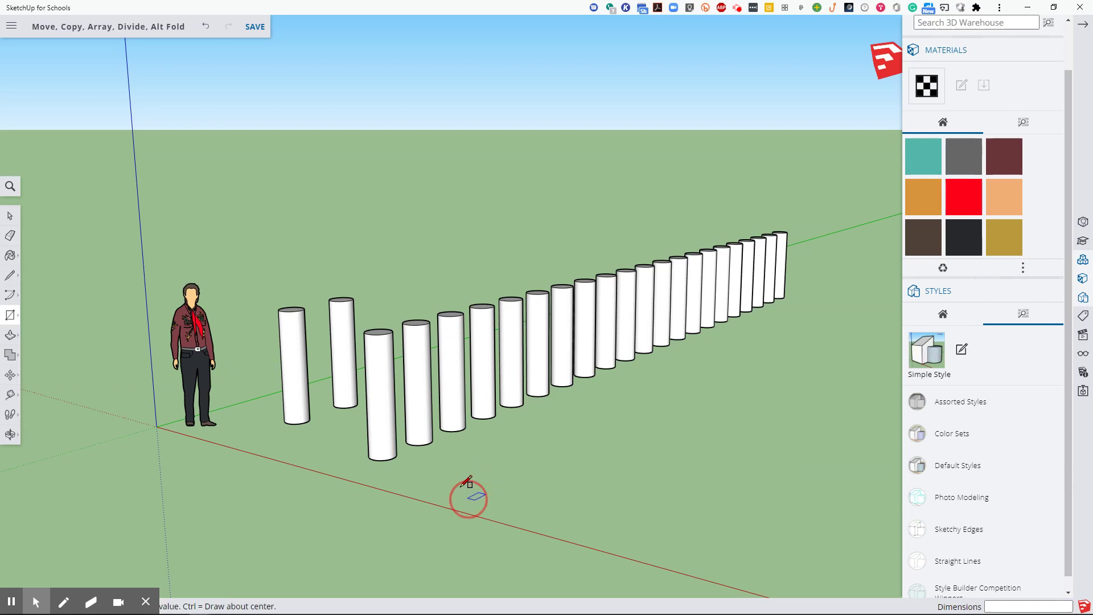
pyautogui.click(507, 494)
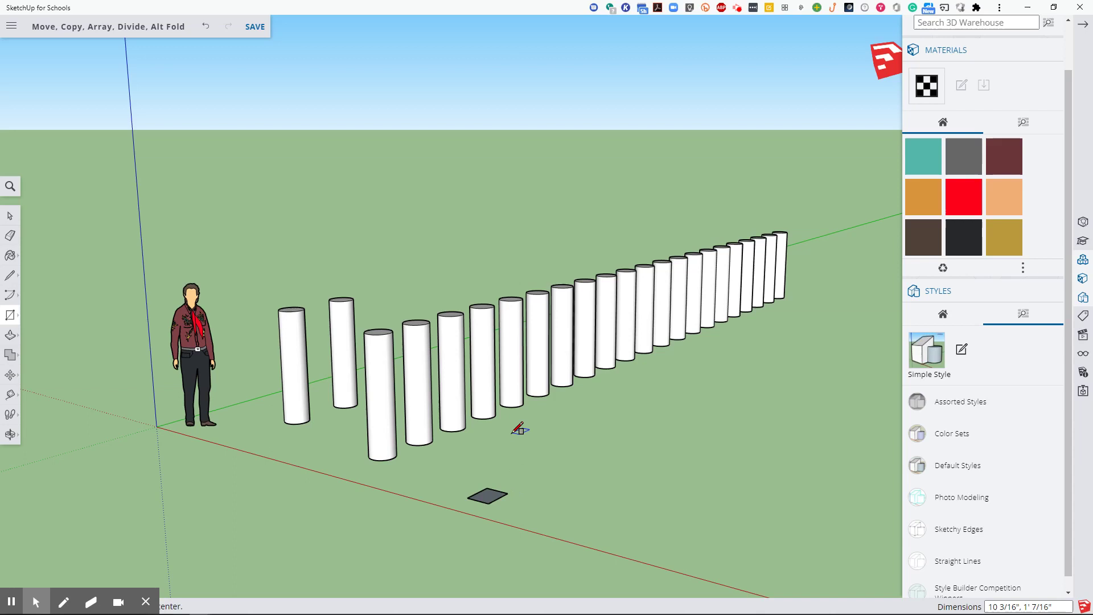
pyautogui.press('p')
pyautogui.click(487, 497)
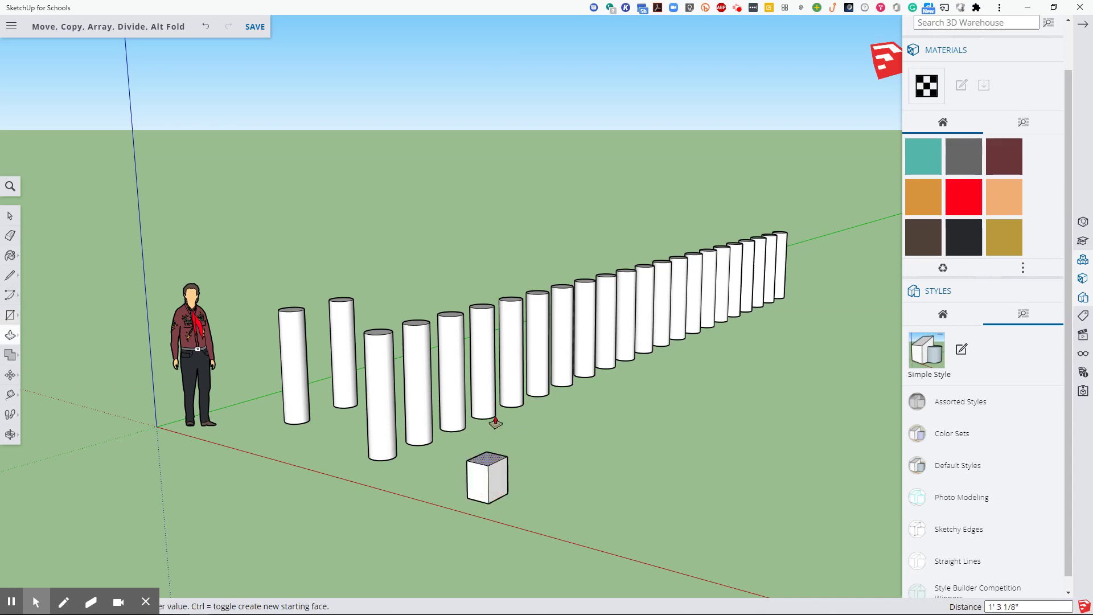
pyautogui.click(383, 335)
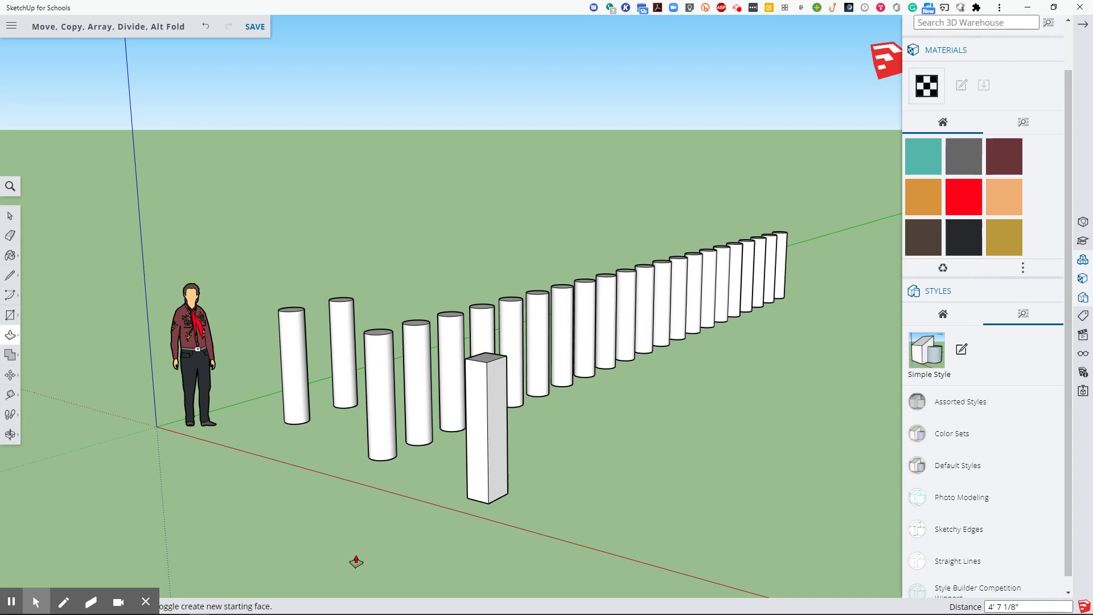
# Select only the new box, orbiting so the cylinder row stretches across the view
pyautogui.press('space')
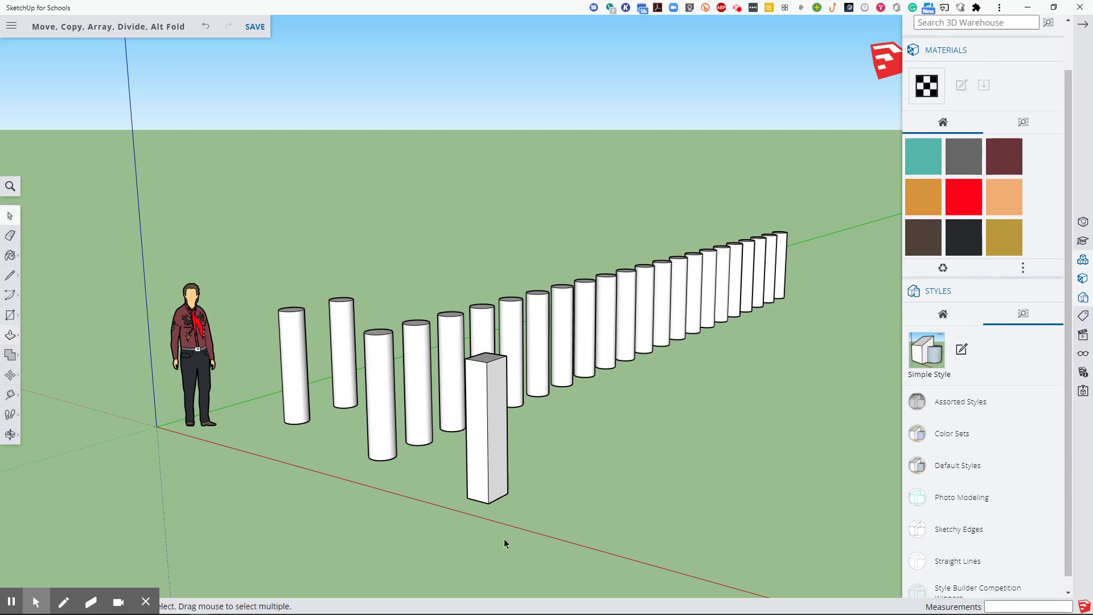
pyautogui.moveTo(527, 507); pyautogui.dragTo(464, 348)
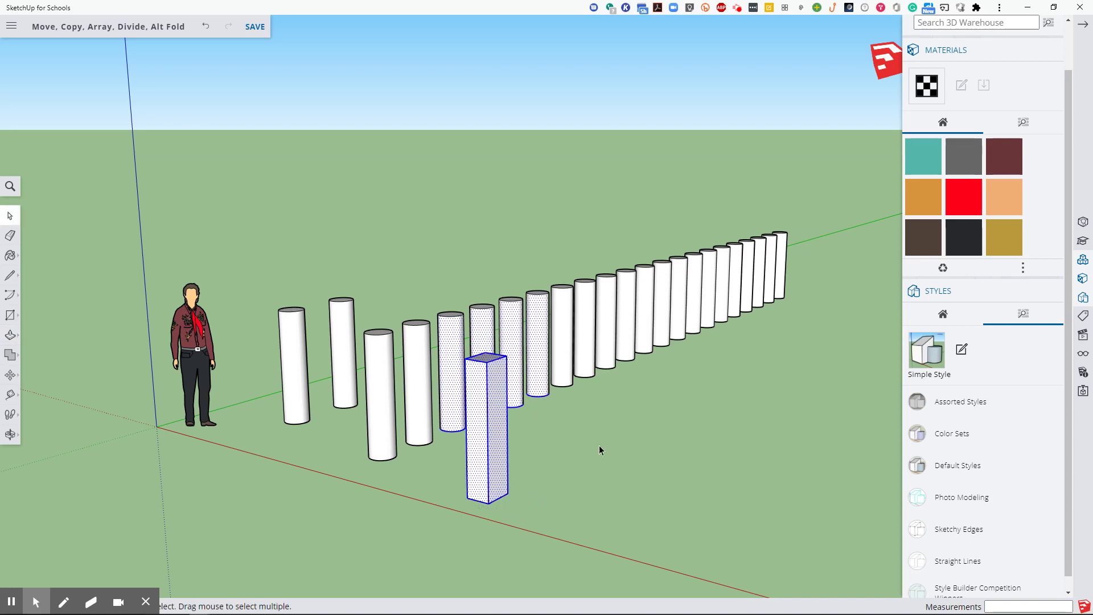
pyautogui.moveTo(599, 445); pyautogui.dragTo(780, 478, button='middle')
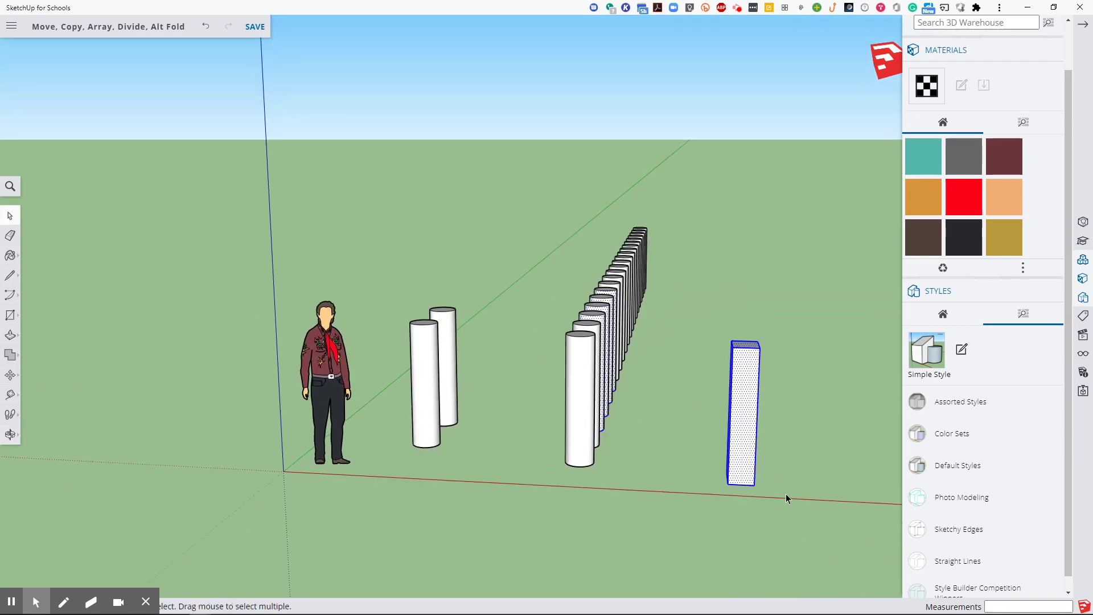
pyautogui.moveTo(778, 498); pyautogui.dragTo(707, 336)
pyautogui.moveTo(800, 530); pyautogui.dragTo(701, 300)
pyautogui.moveTo(788, 408); pyautogui.dragTo(376, 424, button='middle')
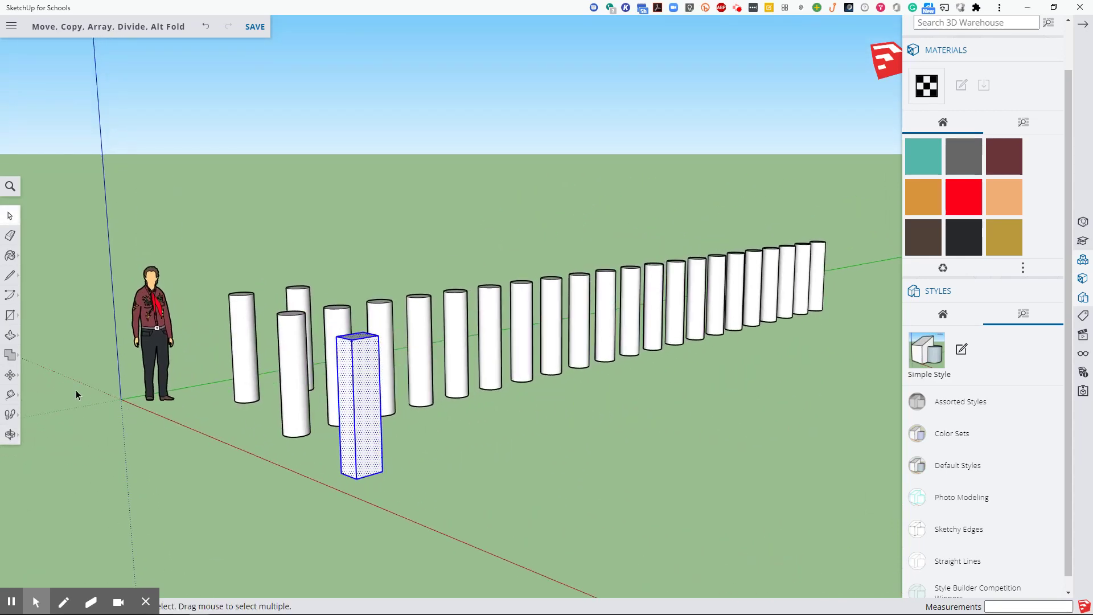
pyautogui.click(9, 375)
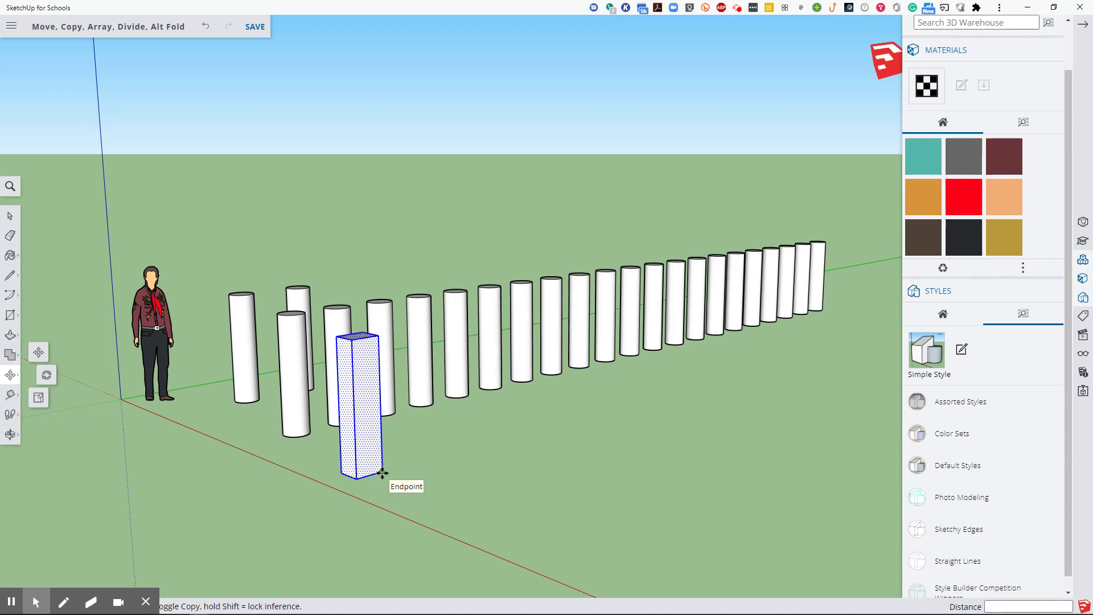
# Copy the box to the far end of the row and divide the spacing with /13
pyautogui.click(381, 473)
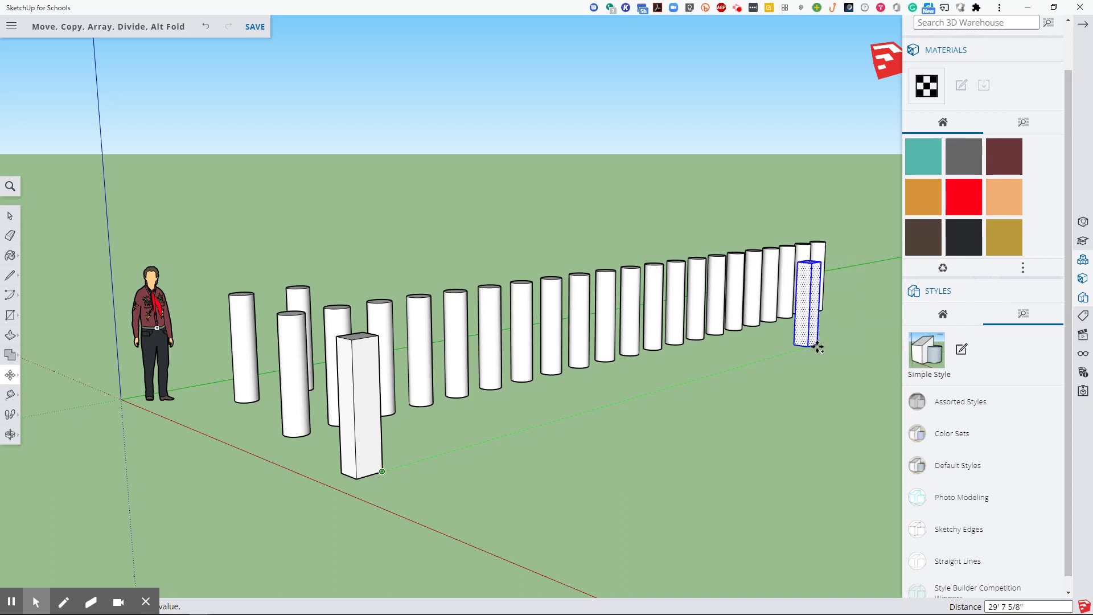
pyautogui.click(817, 346)
pyautogui.write('/13')
pyautogui.press('Return')
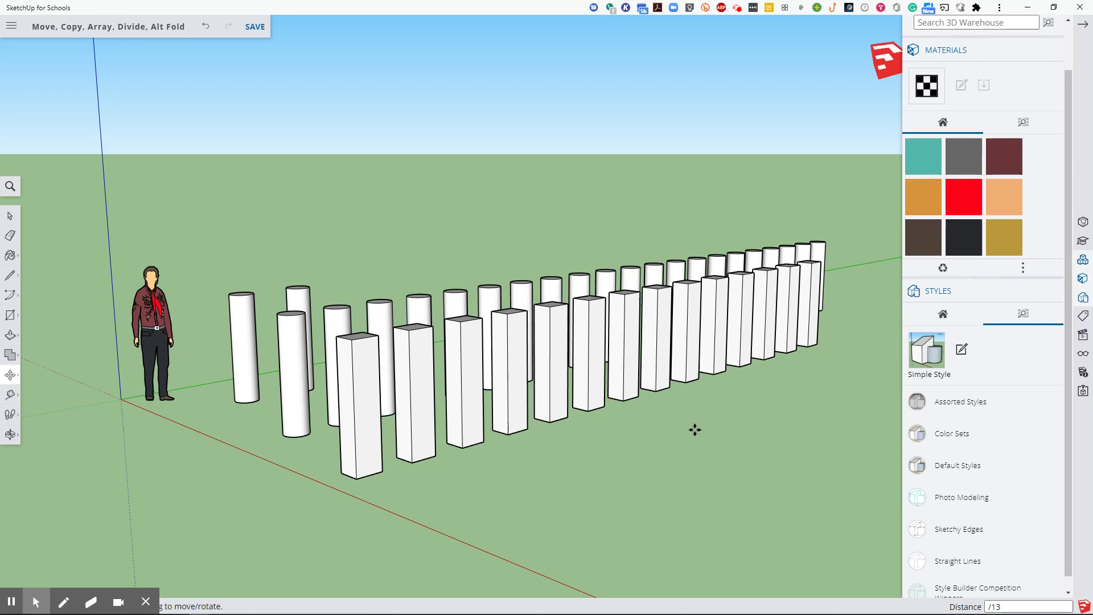
# Draw a rectangle in the foreground and push it up slightly into a low slab
pyautogui.click(10, 315)
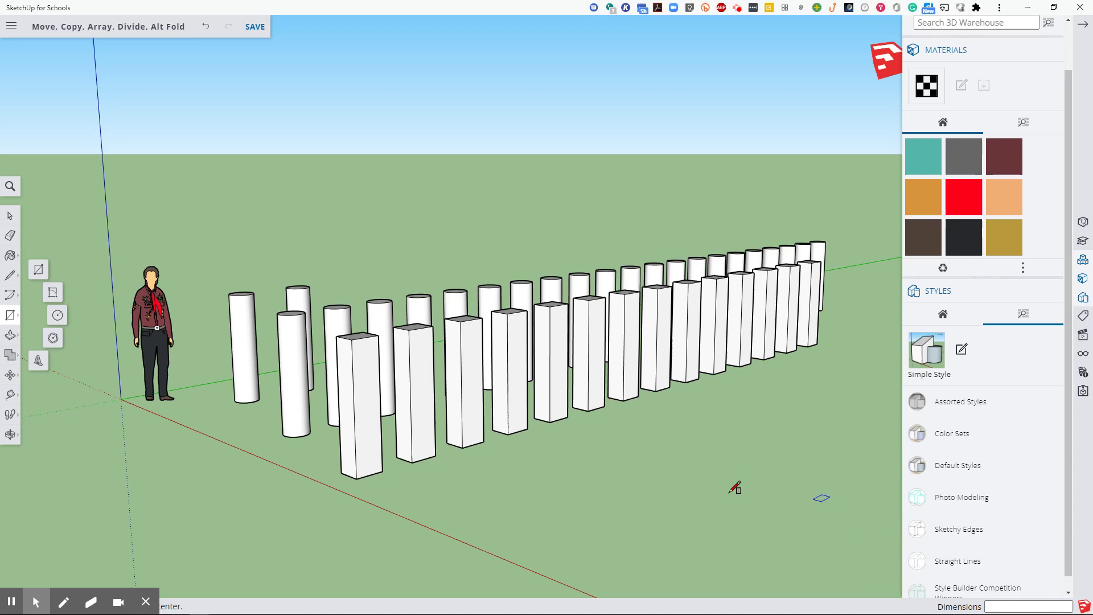
pyautogui.click(640, 523)
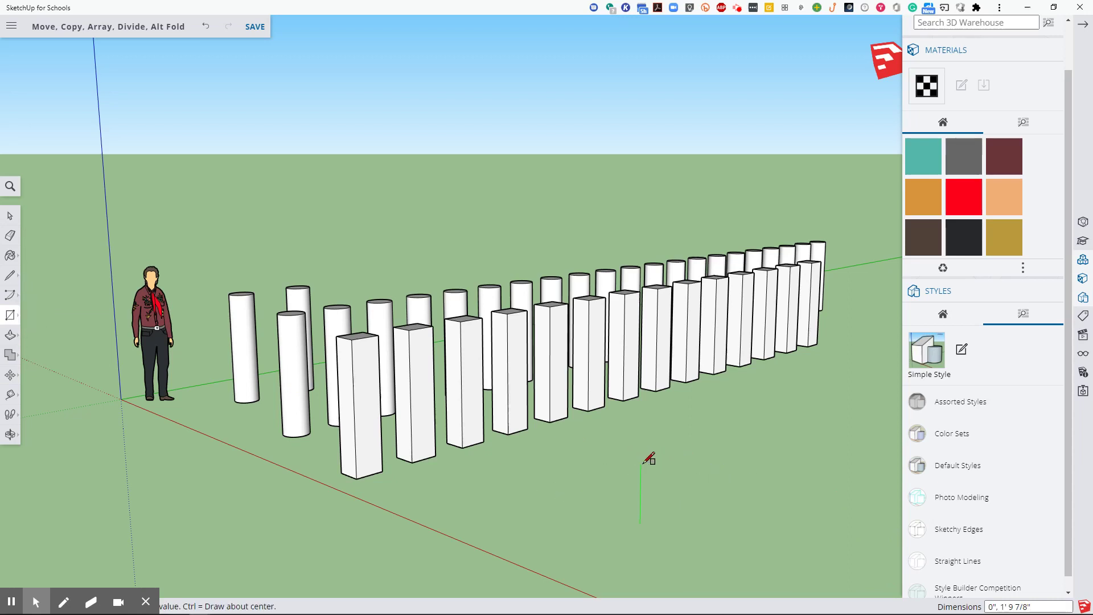
pyautogui.click(662, 470)
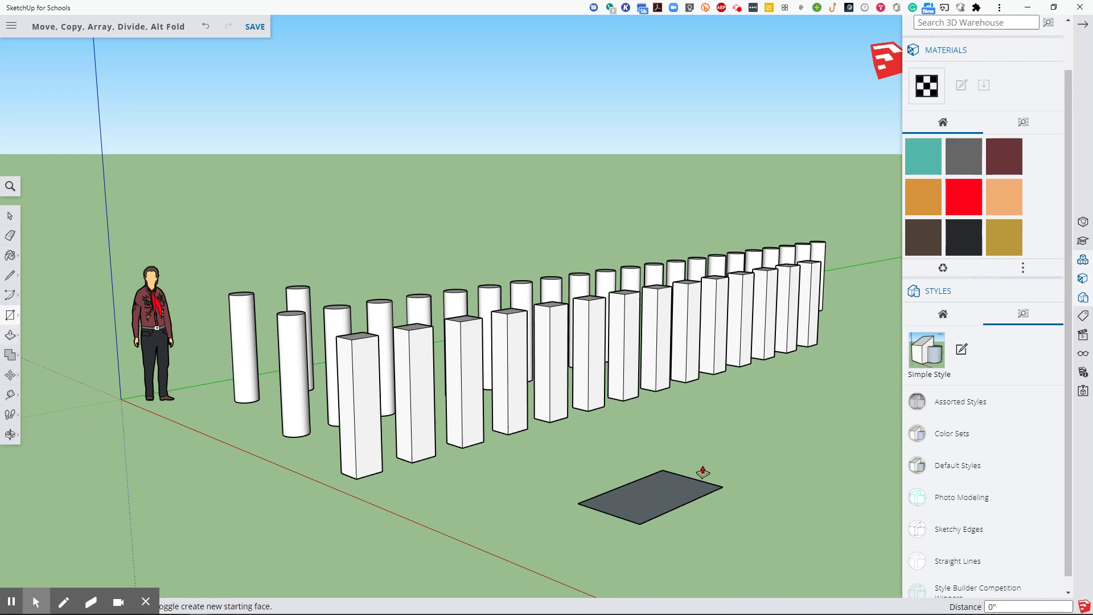
pyautogui.press('p')
pyautogui.click(656, 491)
pyautogui.click(652, 470)
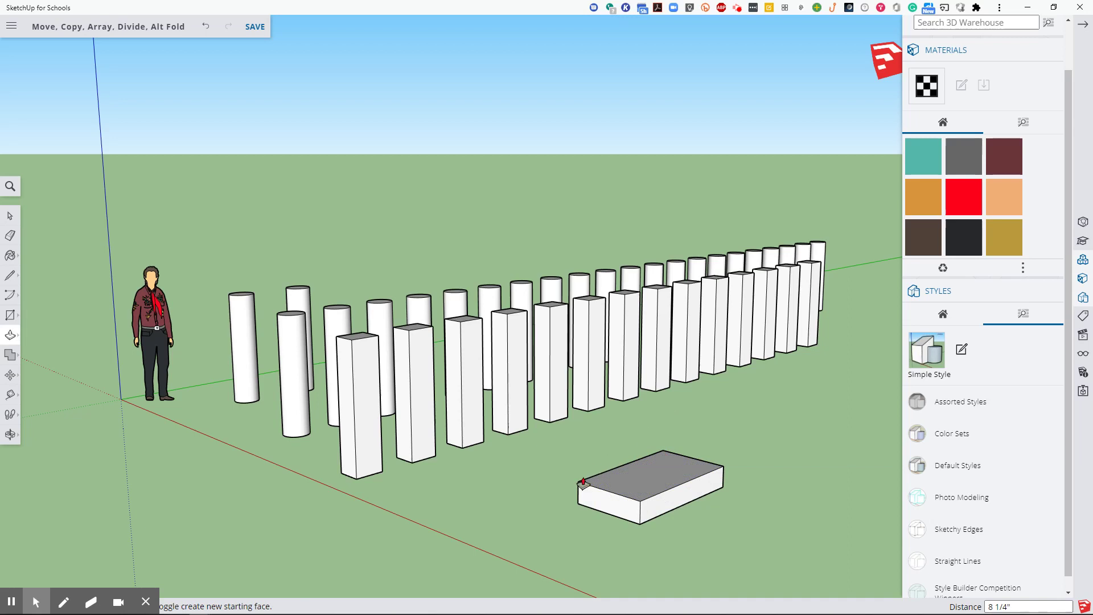
# Offset the slab's top face inward to create an inner rectangle border
pyautogui.press('f')
pyautogui.click(631, 481)
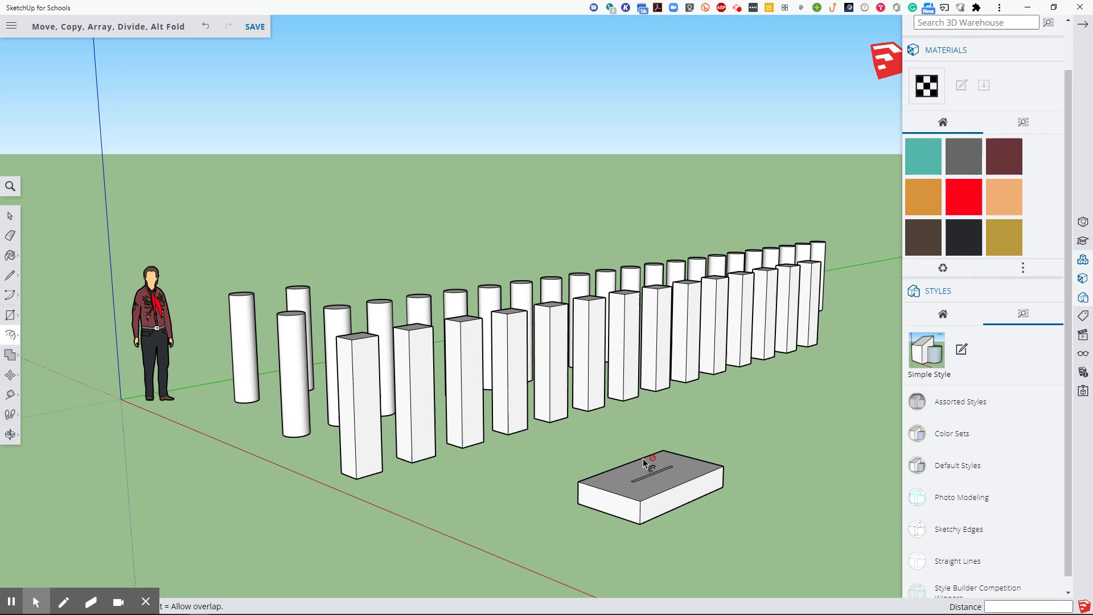
pyautogui.scroll(2, 643, 478)
pyautogui.scroll(2, 647, 481)
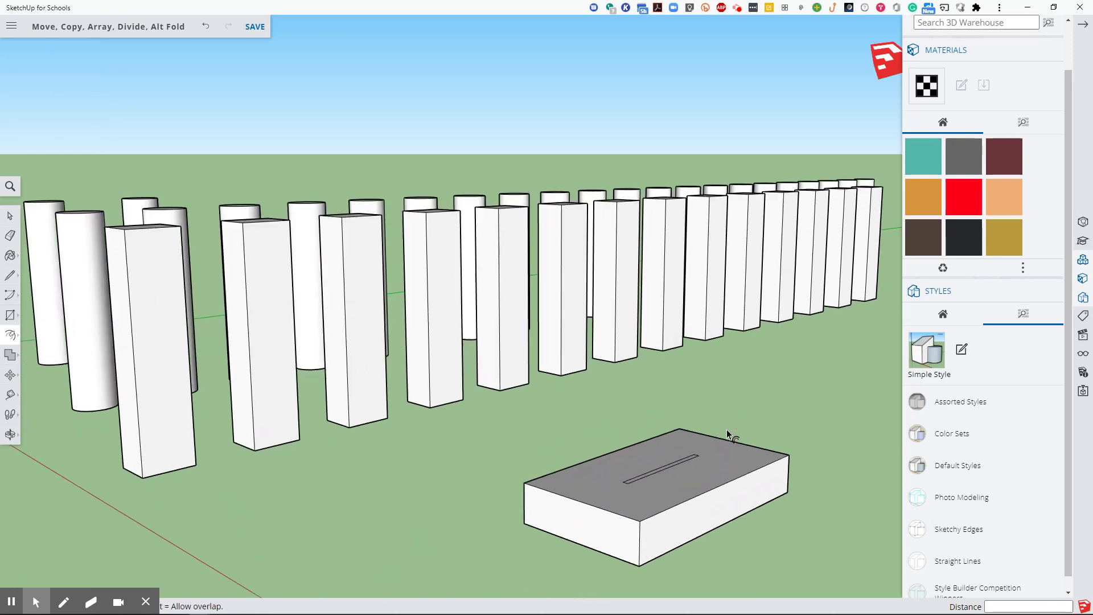
pyautogui.click(710, 462)
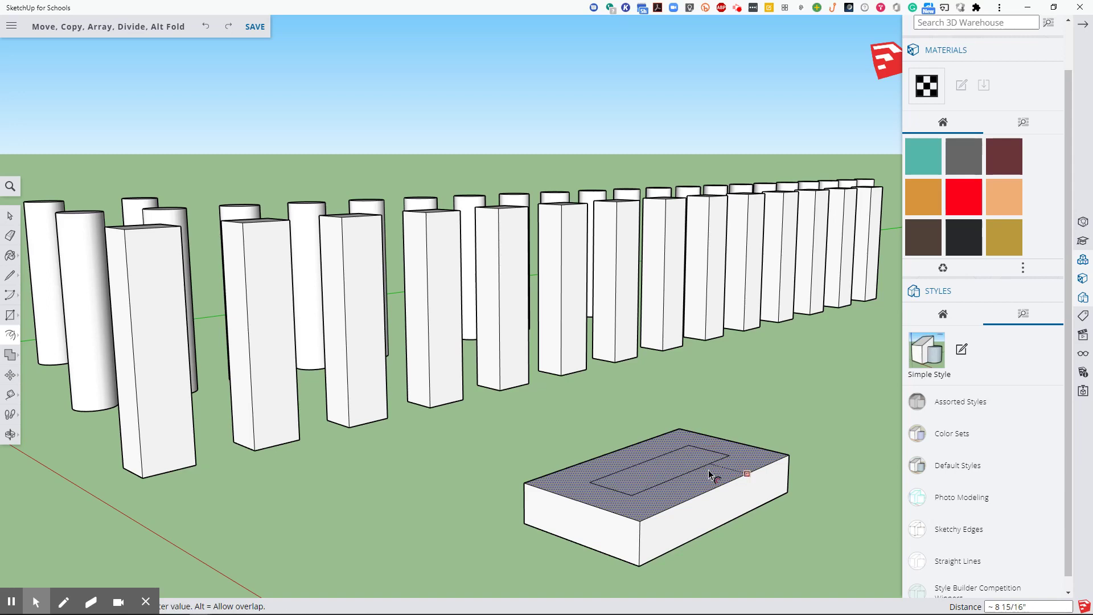
pyautogui.click(714, 449)
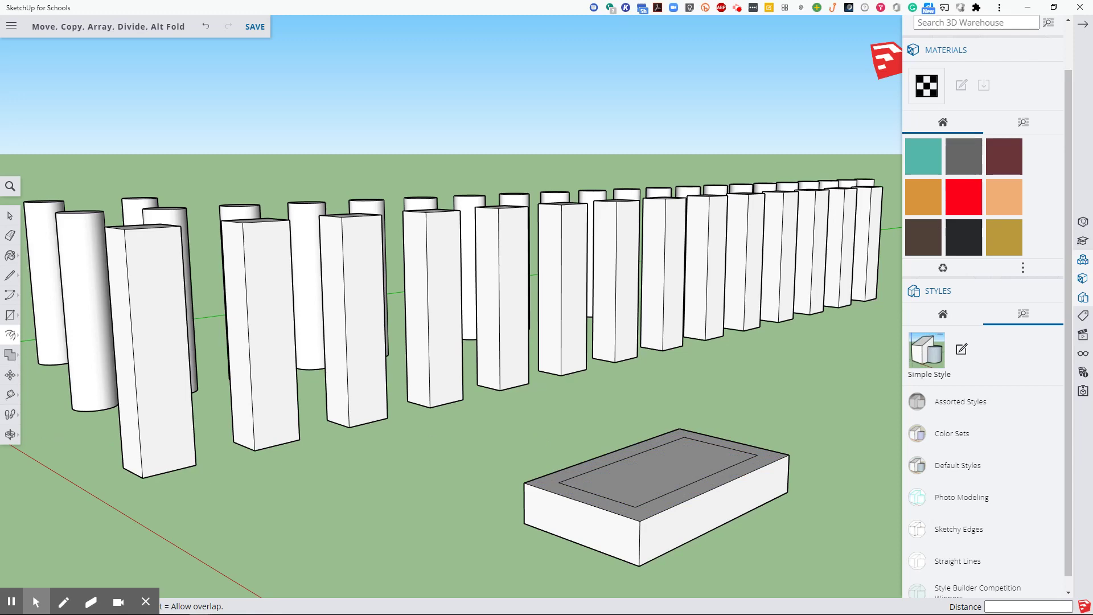
# Select the slab's inner top face and move it up to auto-fold a tapered, flat-topped roof
pyautogui.click(11, 375)
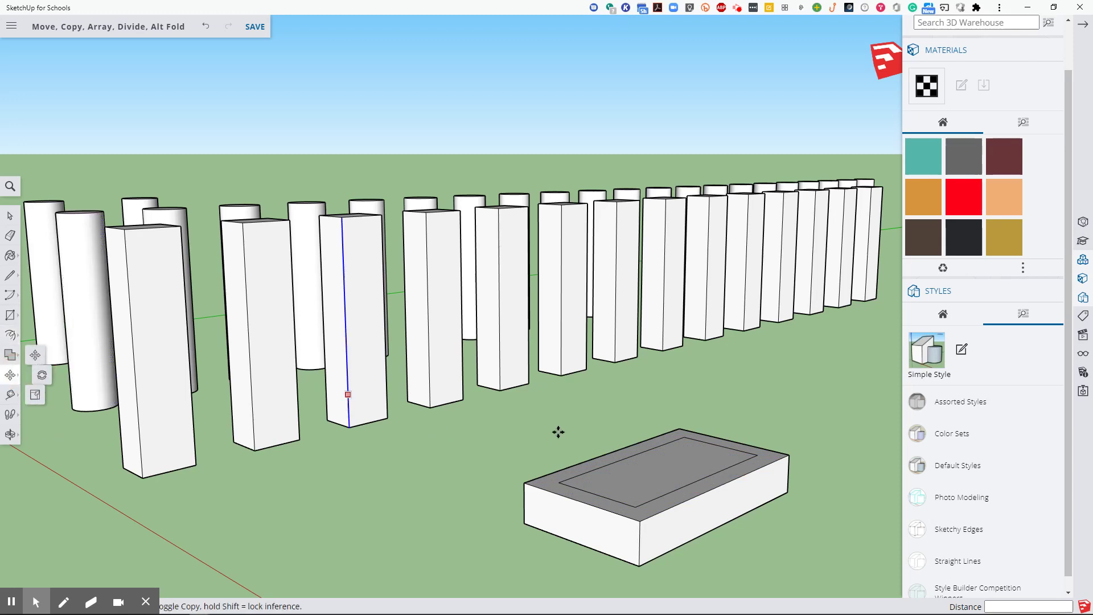
pyautogui.click(561, 482)
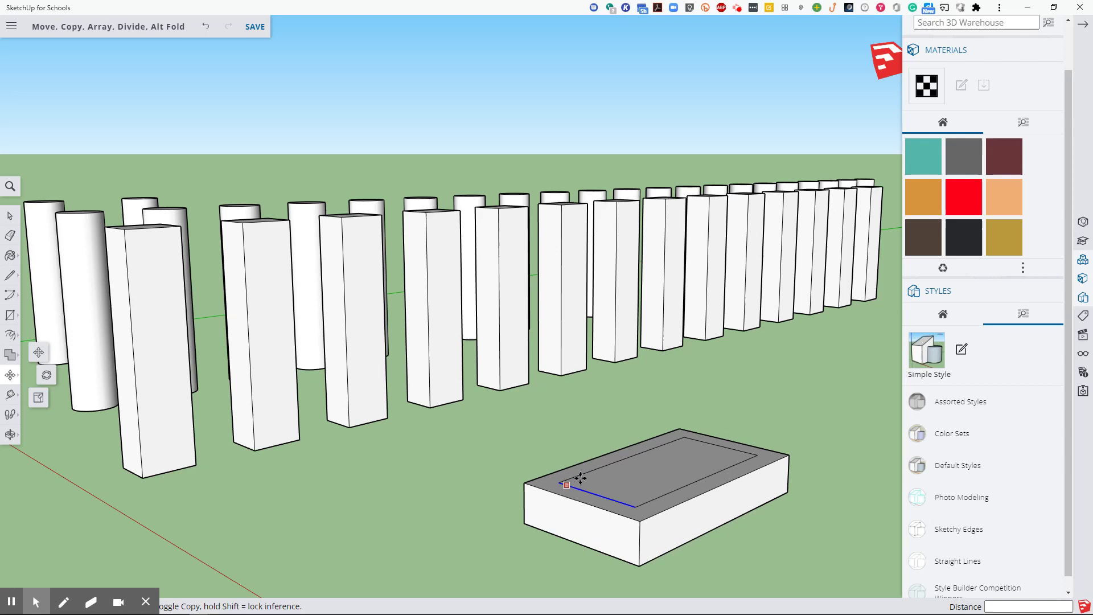
pyautogui.press('space')
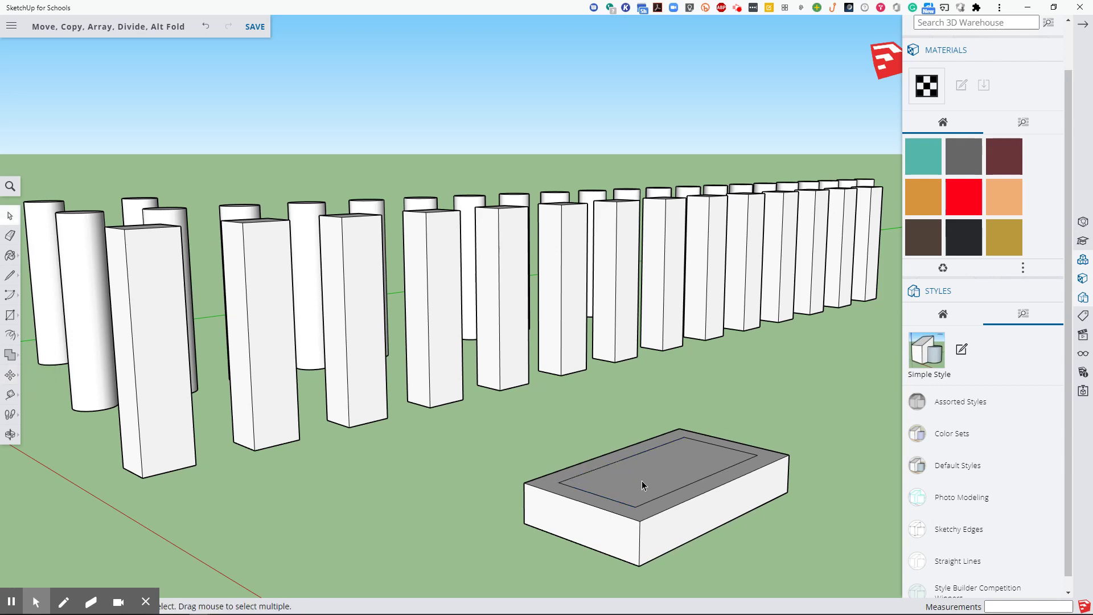
pyautogui.click(642, 480)
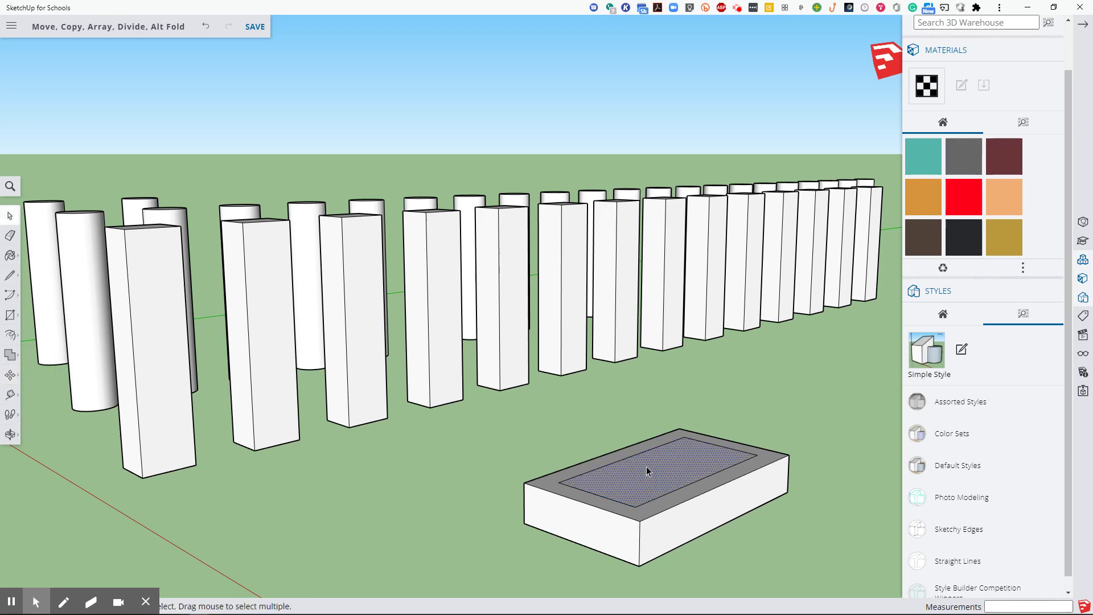
pyautogui.press('m')
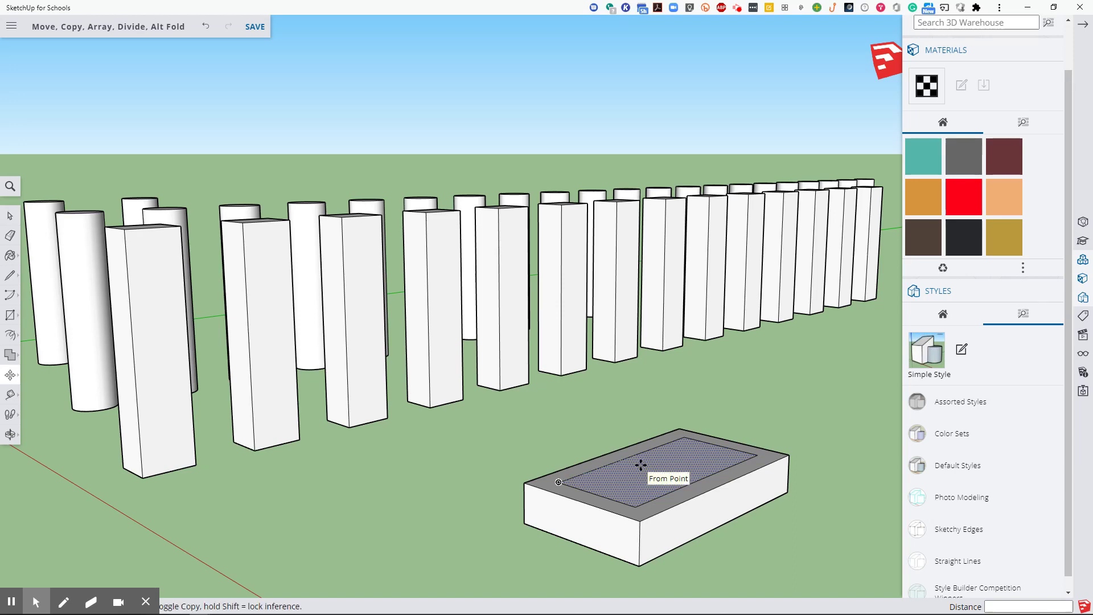
pyautogui.click(558, 482)
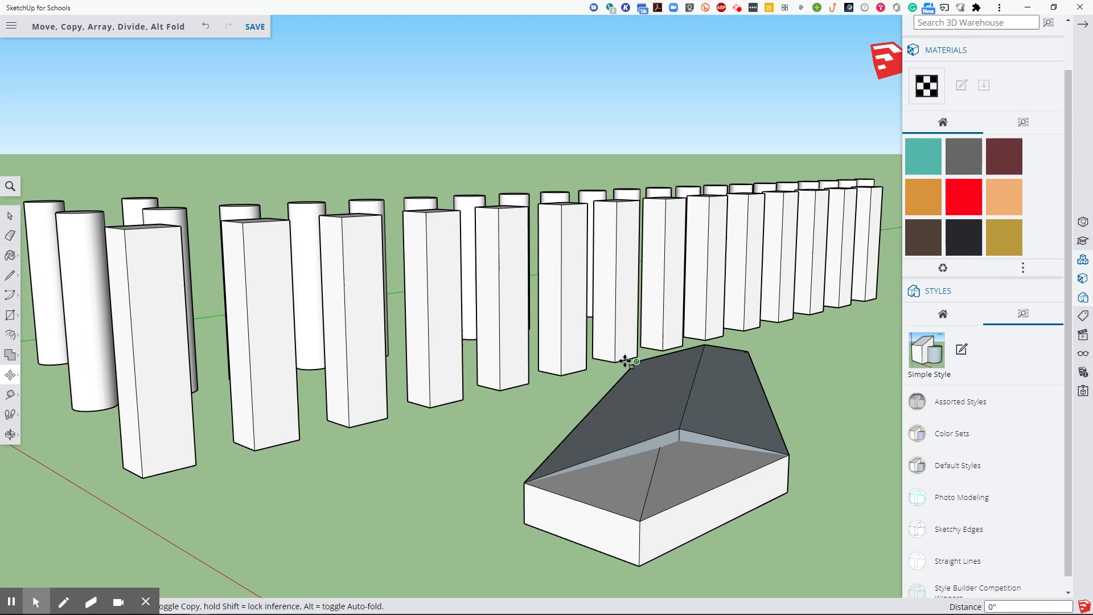
pyautogui.click(614, 345)
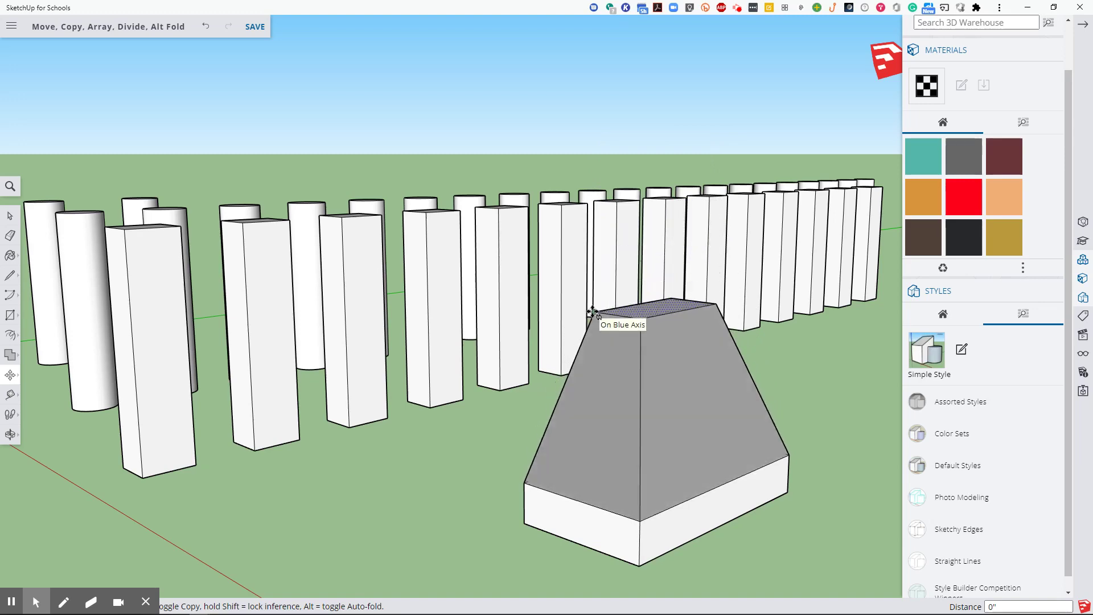
pyautogui.click(593, 312)
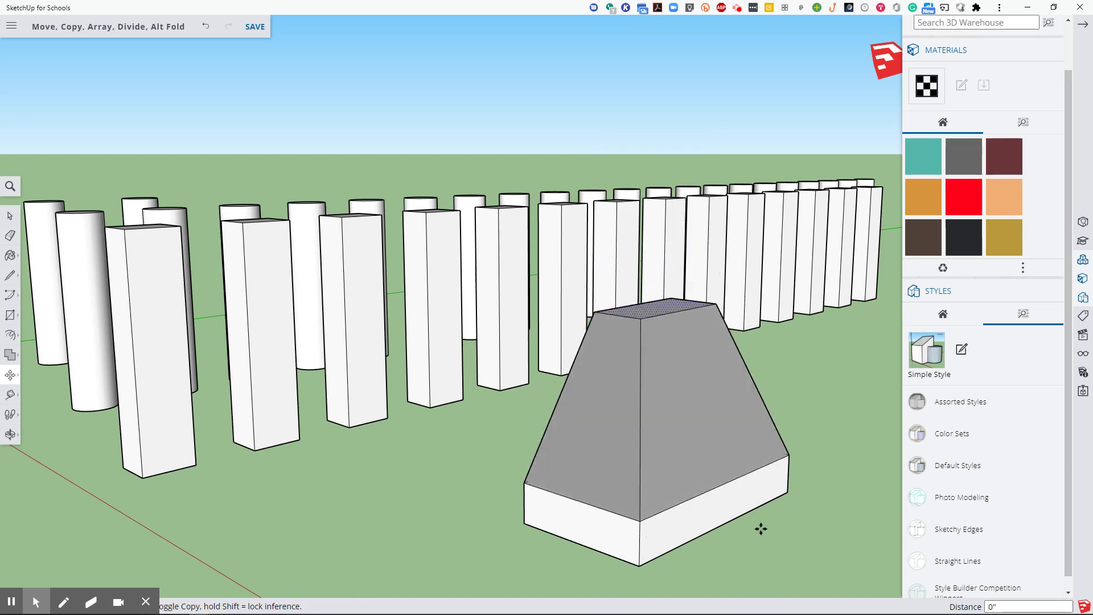